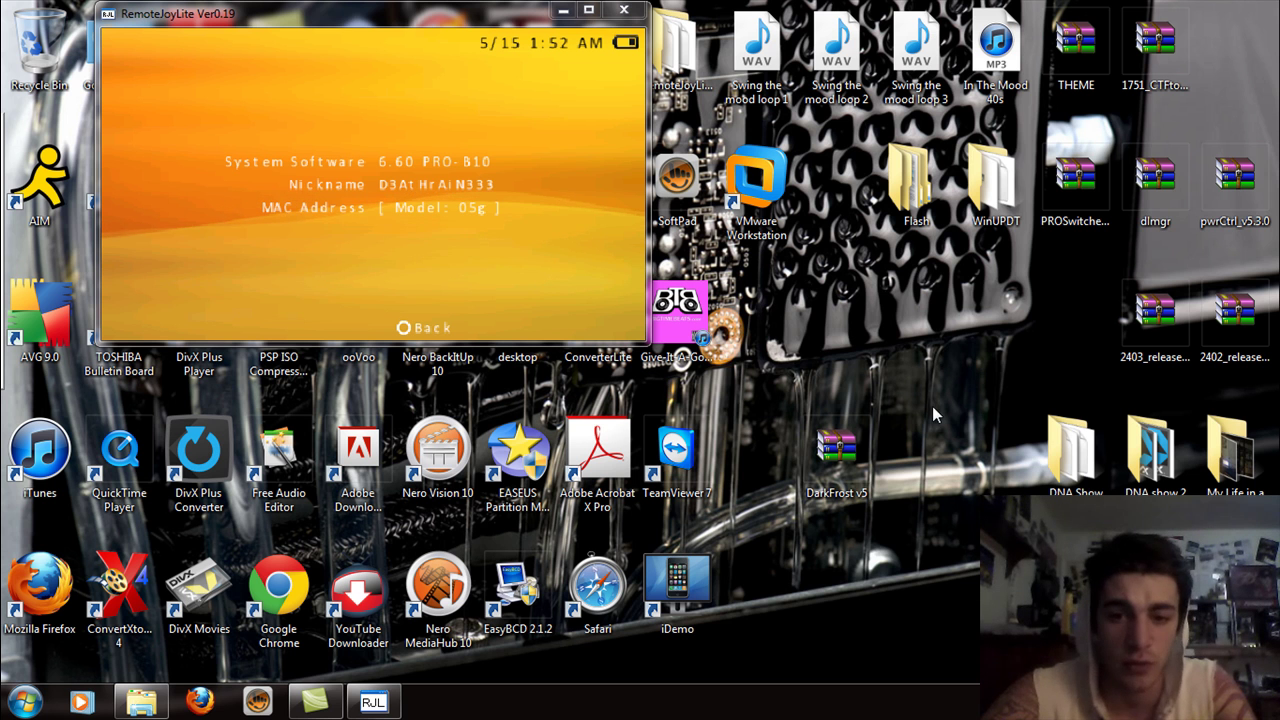
Step: Continue past the disk repair prompt without scanning and open Removable Disk (I:) from Computer
click(850, 440)
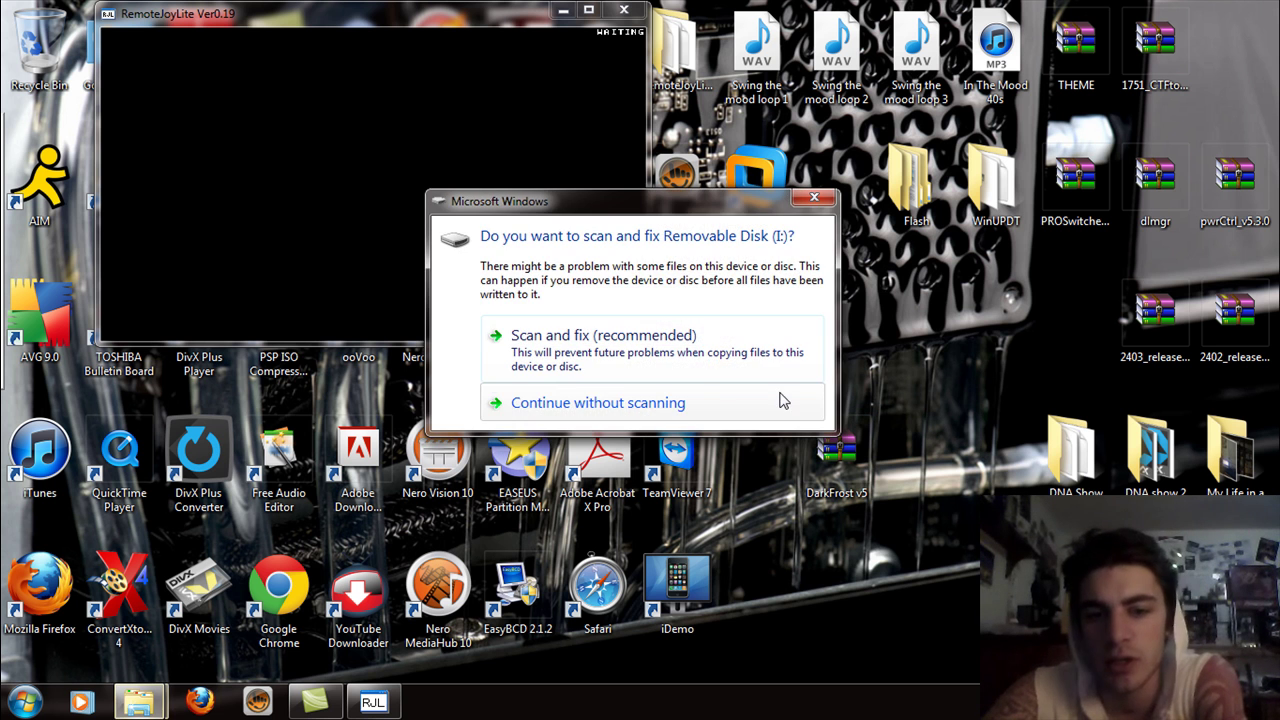
click(709, 403)
click(24, 703)
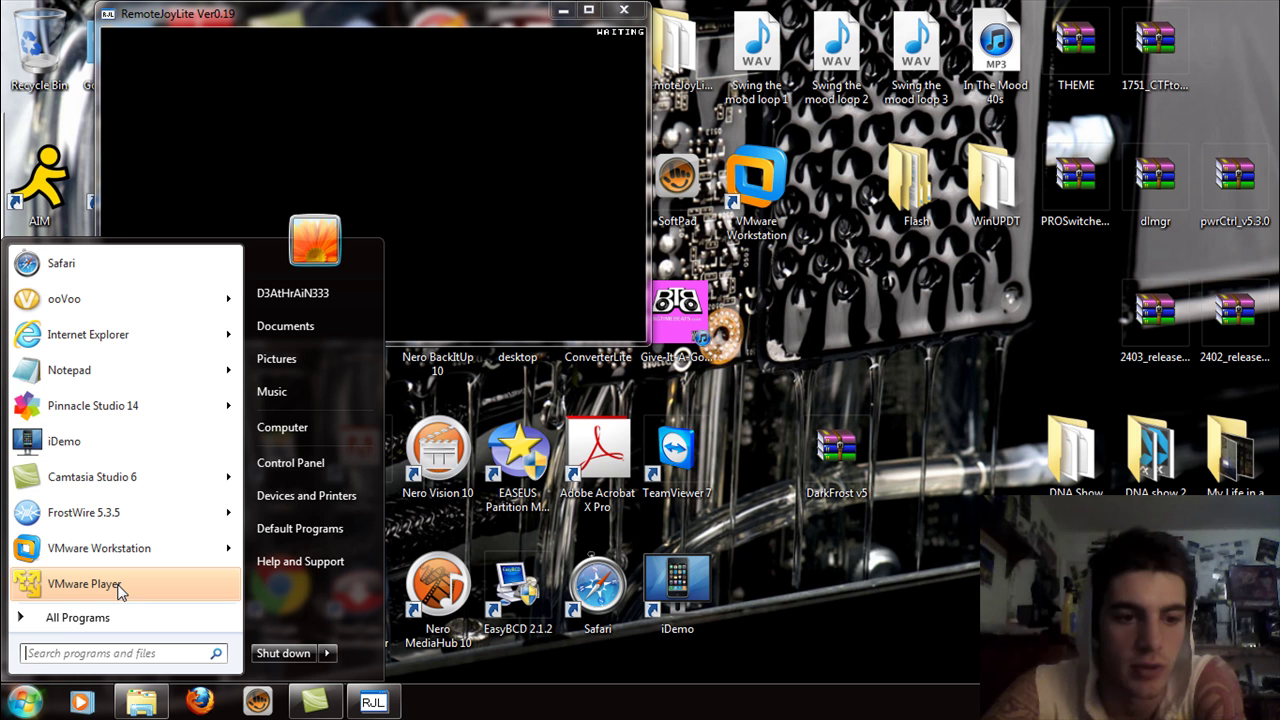
click(314, 434)
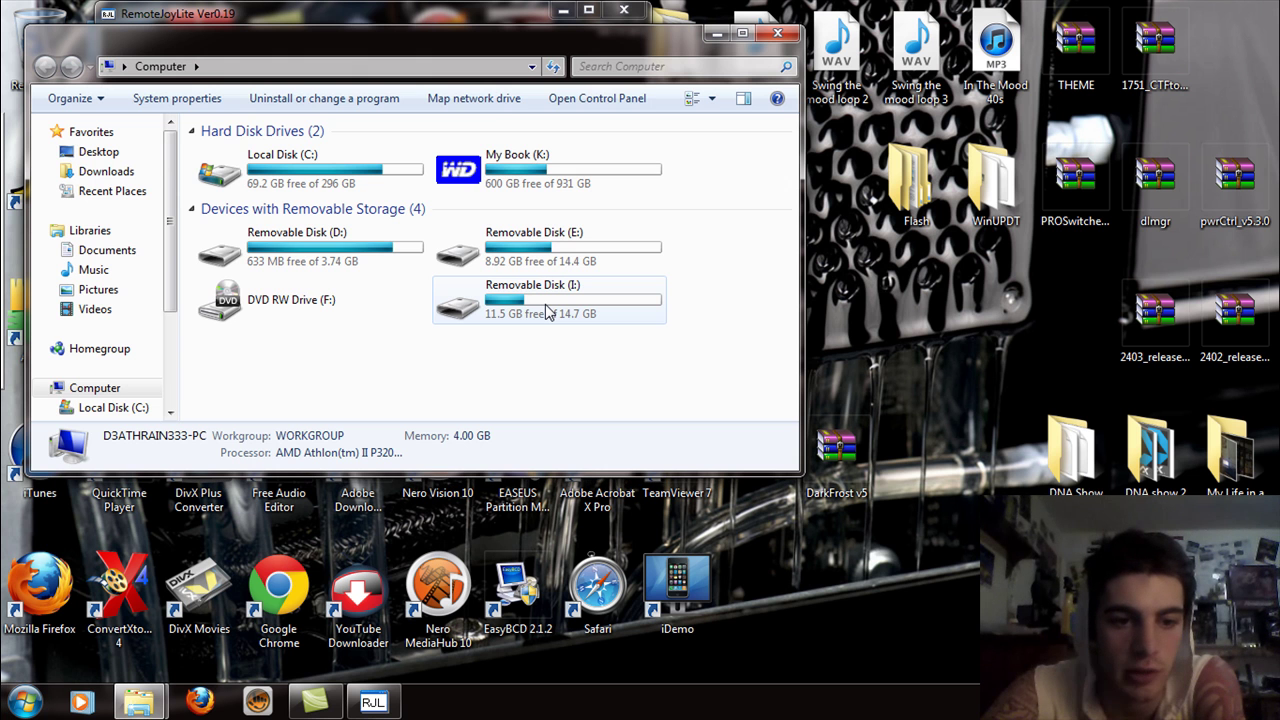
double_click(548, 312)
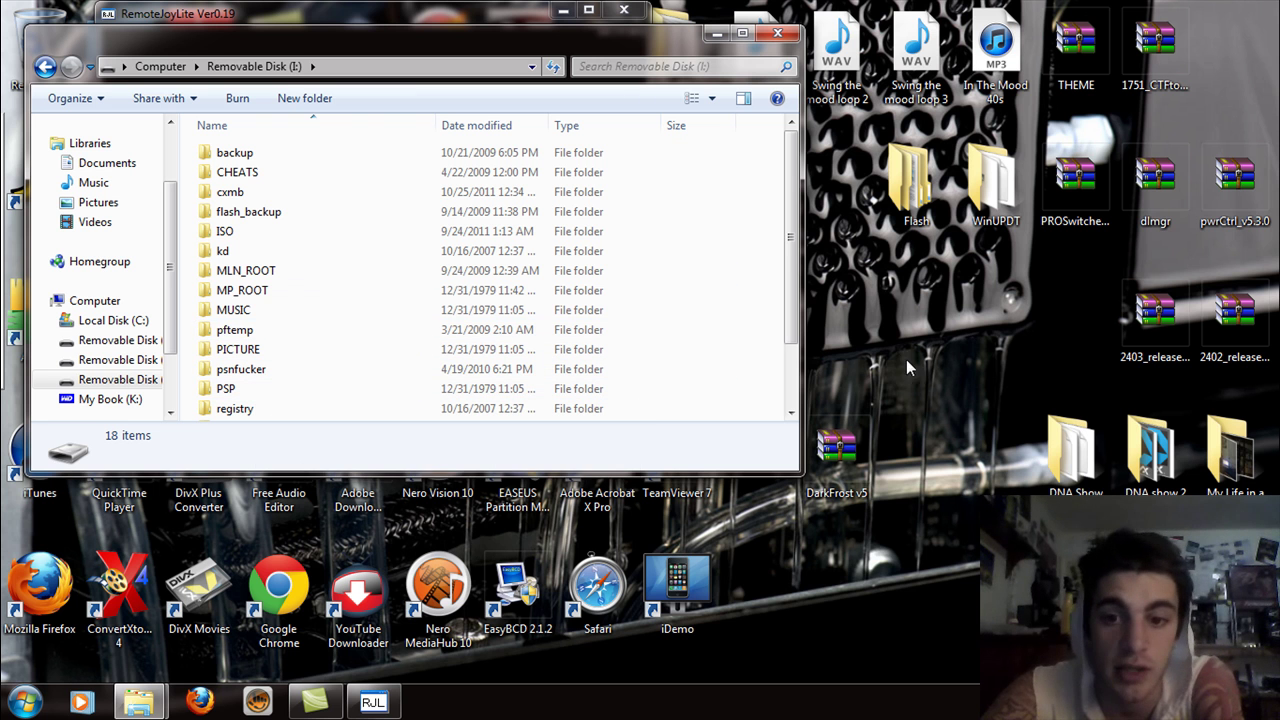
Step: Move the DarkFrost v5 archive to a free spot higher on the desktop and open it in WinRAR
drag(866, 446, 935, 360)
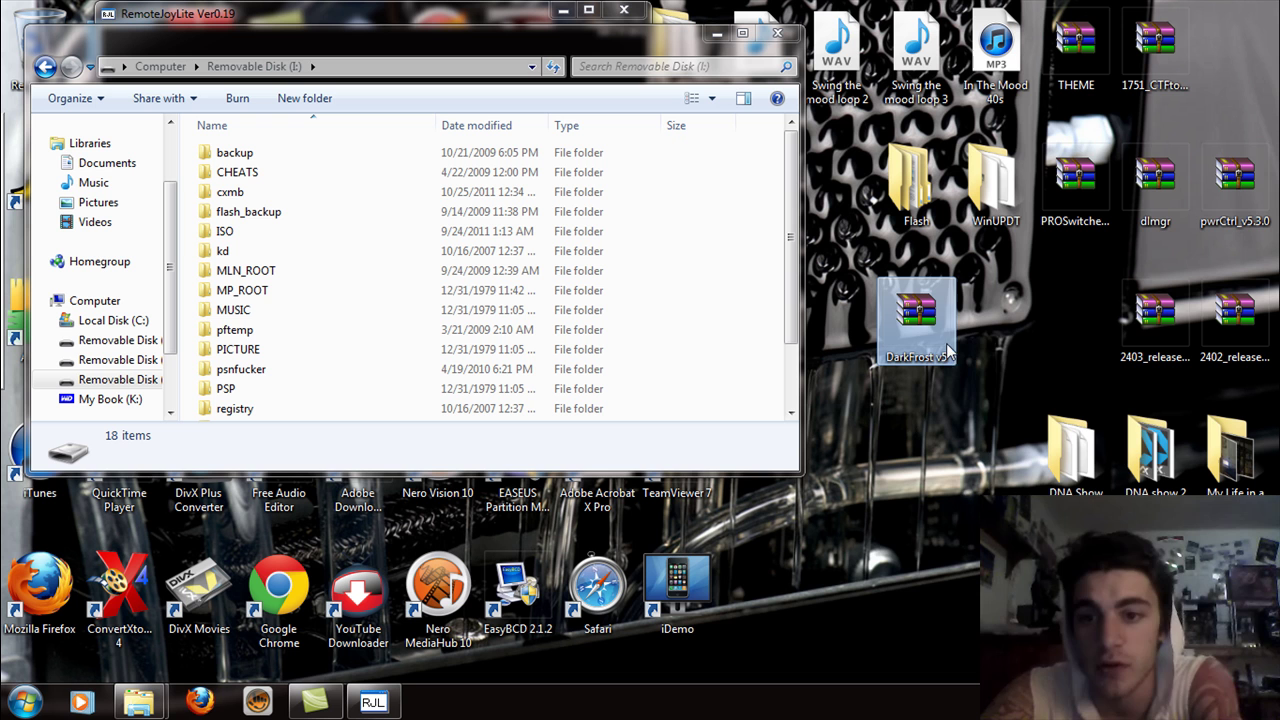
right_click(928, 308)
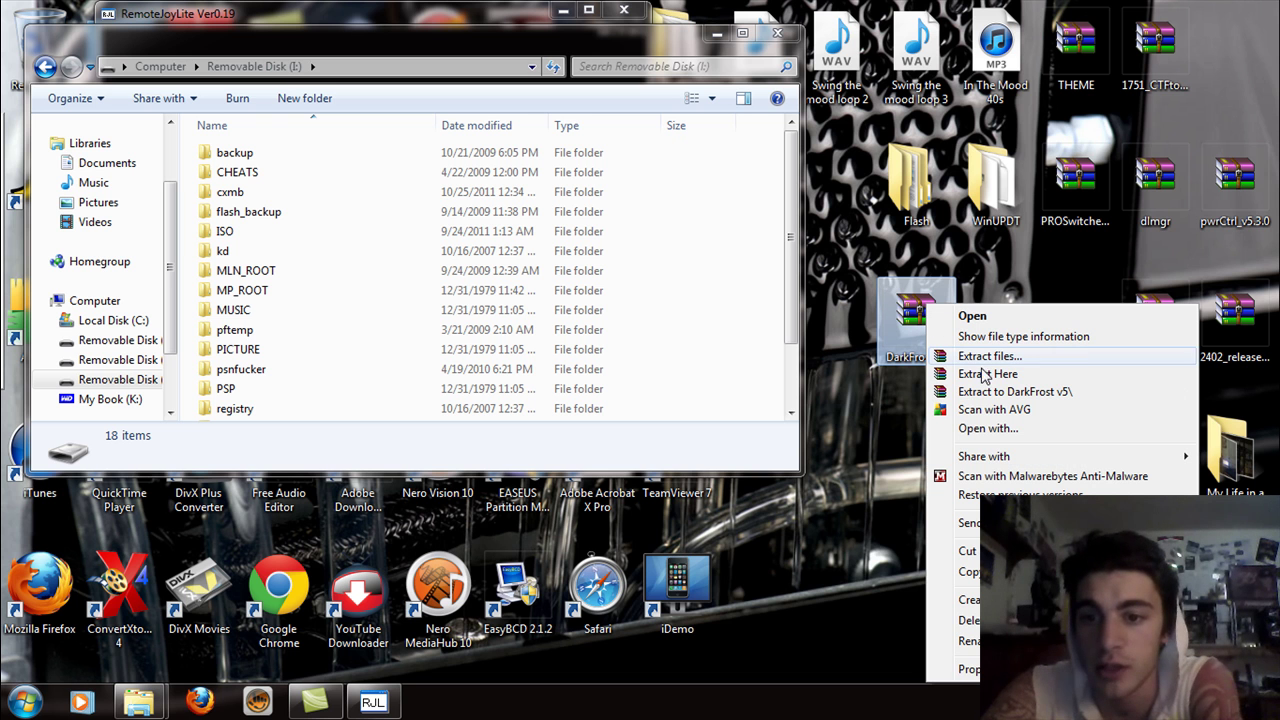
click(944, 262)
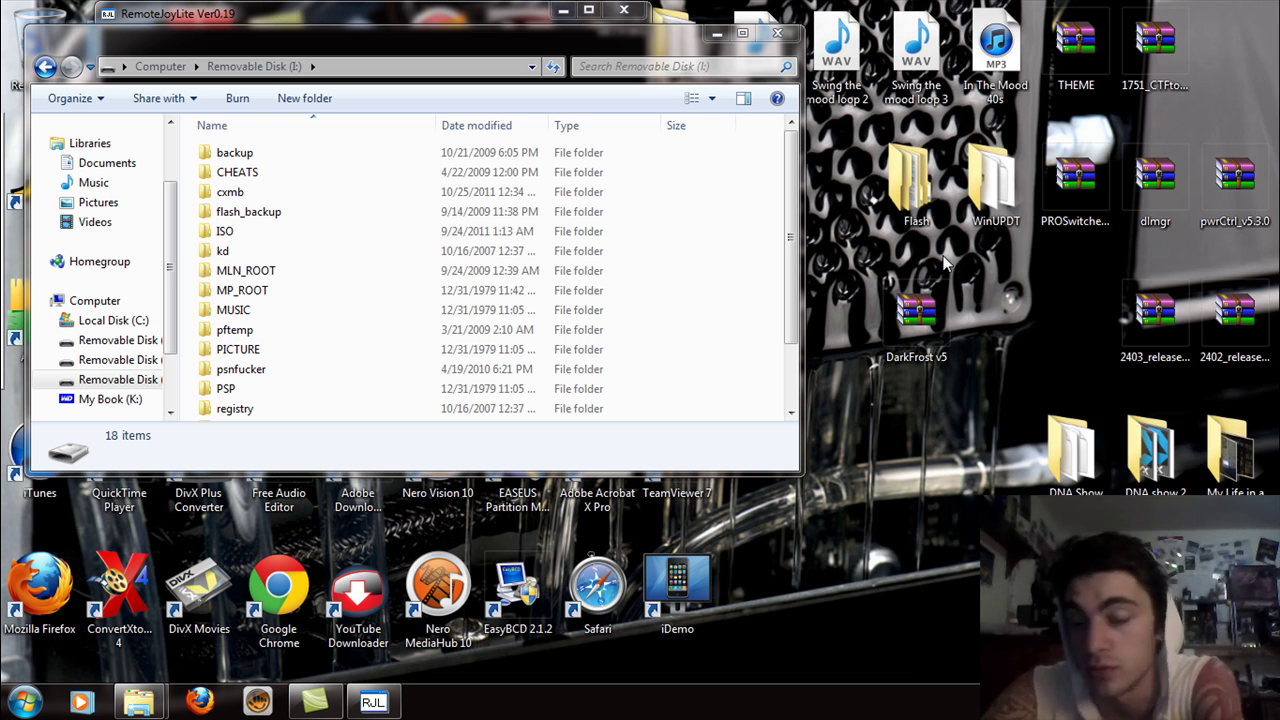
click(928, 308)
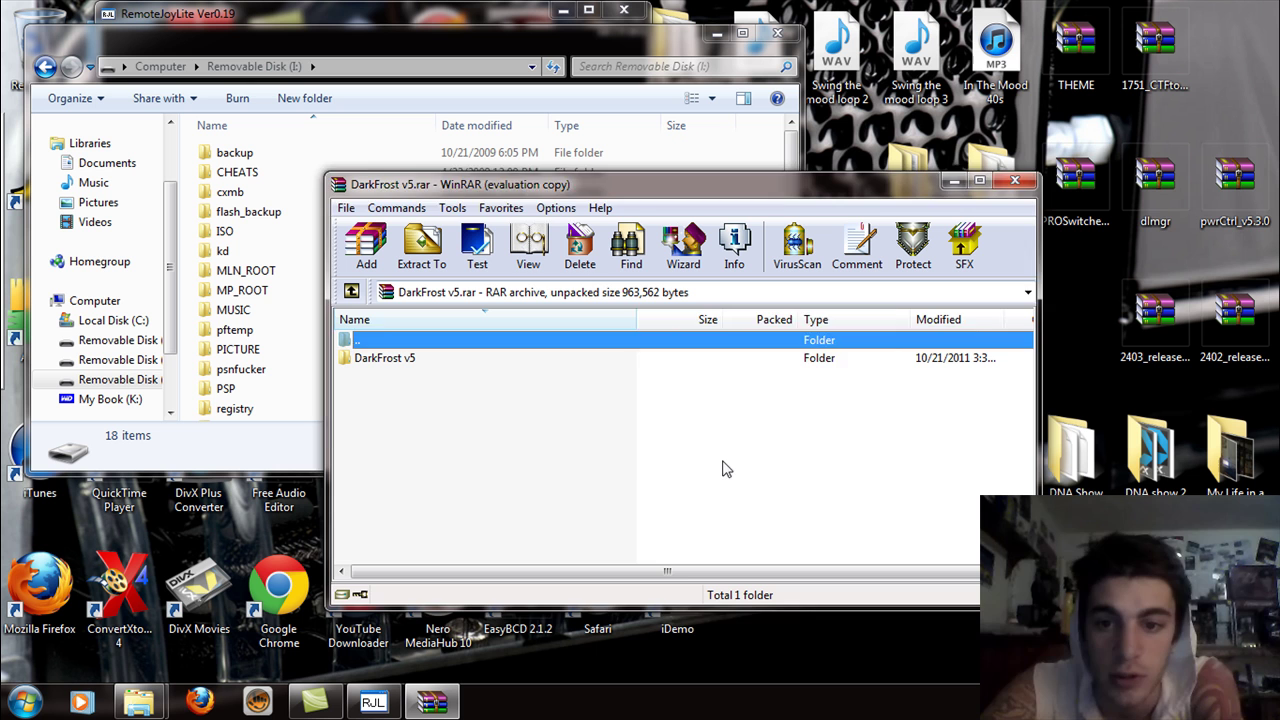
click(760, 403)
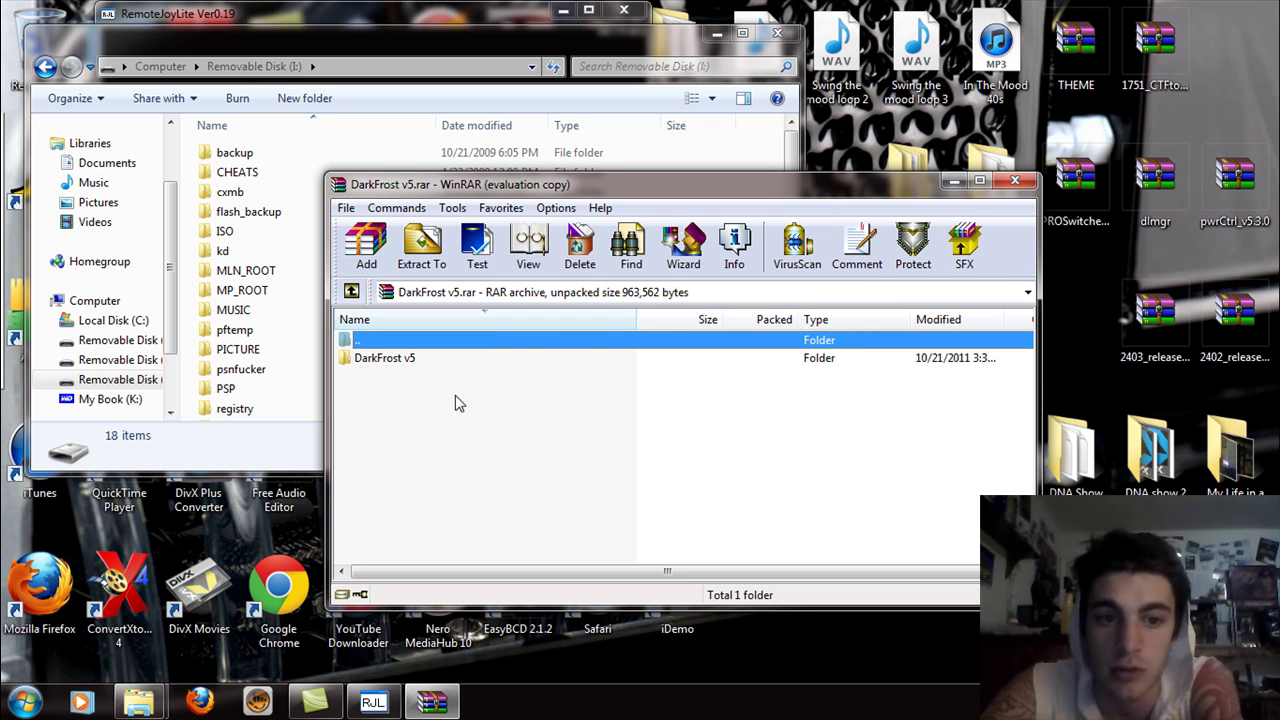
Step: Look inside the archive's DarkFrost v5 folder, check AUTO INSTALLER, and open the INSTALL folder
double_click(393, 360)
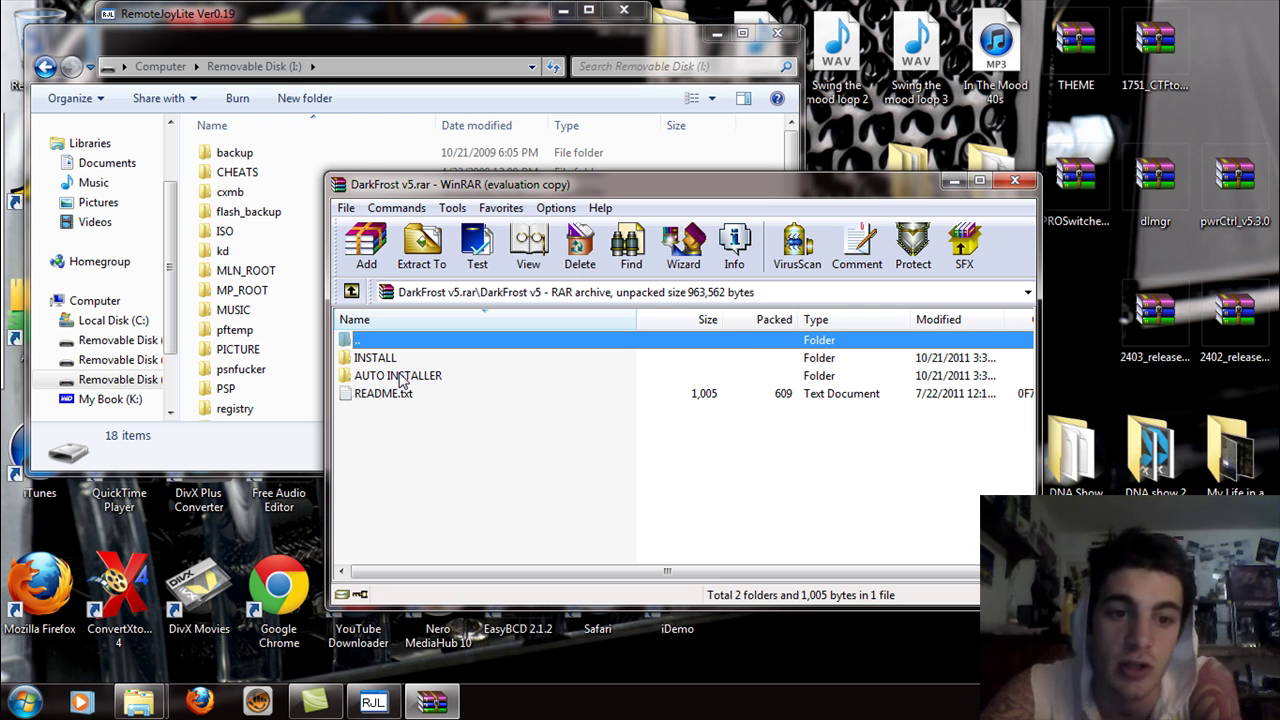
double_click(400, 376)
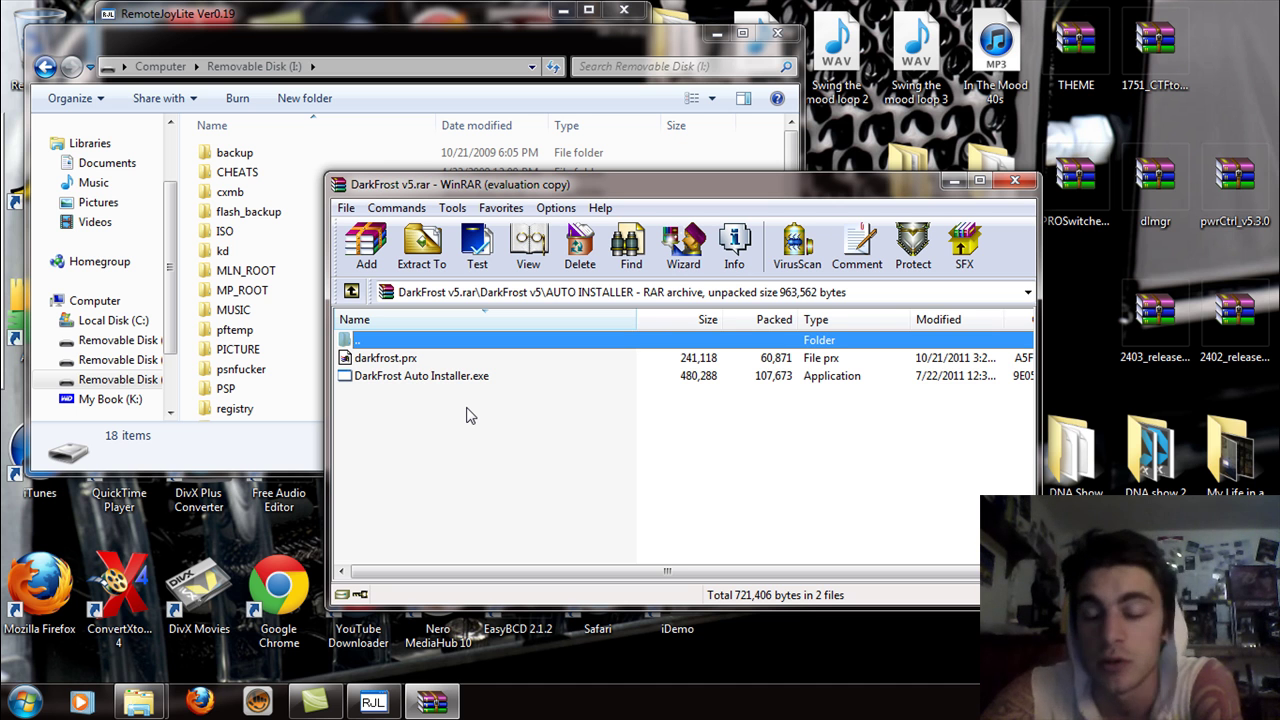
click(351, 292)
double_click(388, 360)
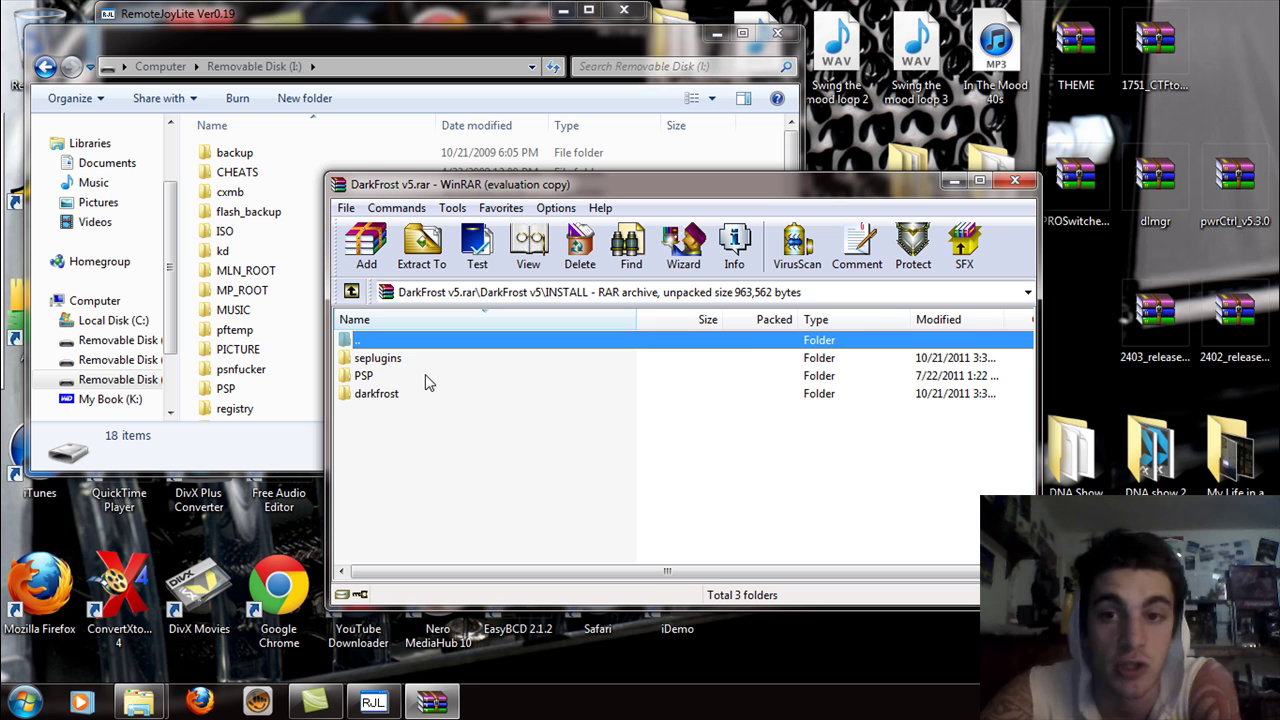
click(351, 292)
double_click(376, 358)
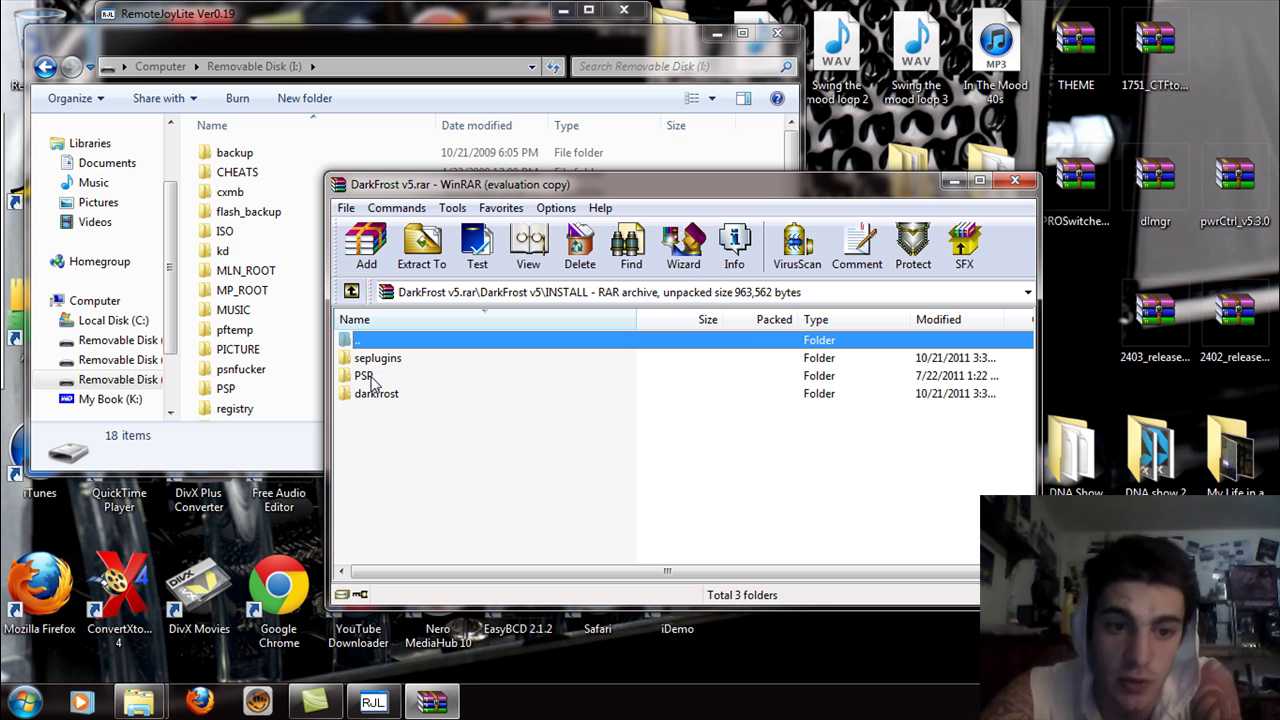
Step: Examine the darkfrost folder with its codes subfolder and the PSP folder inside INSTALL
double_click(378, 394)
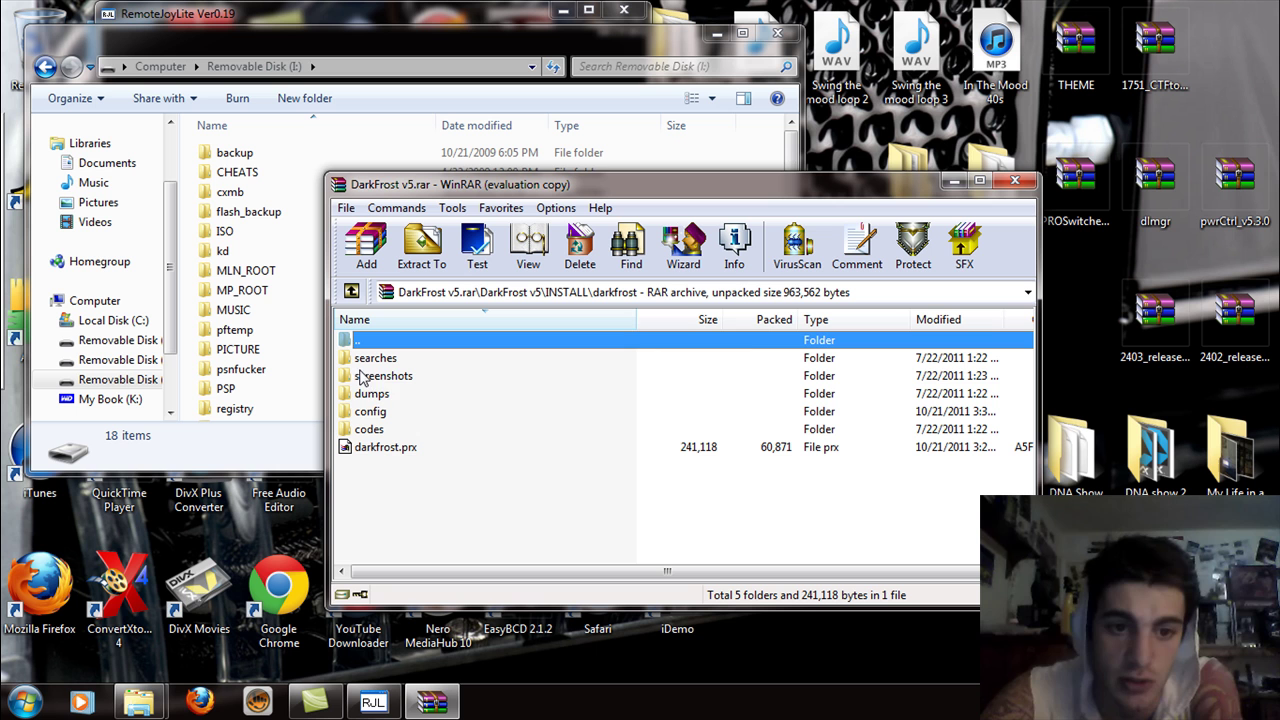
double_click(370, 429)
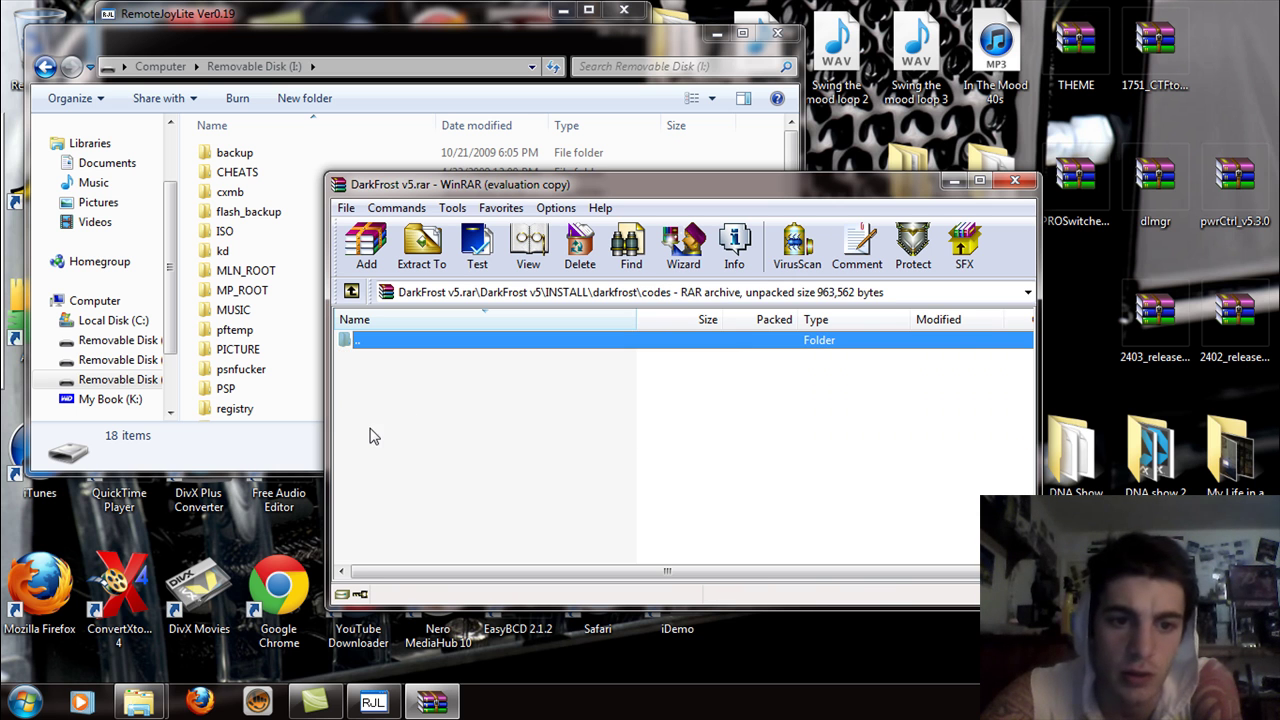
click(352, 291)
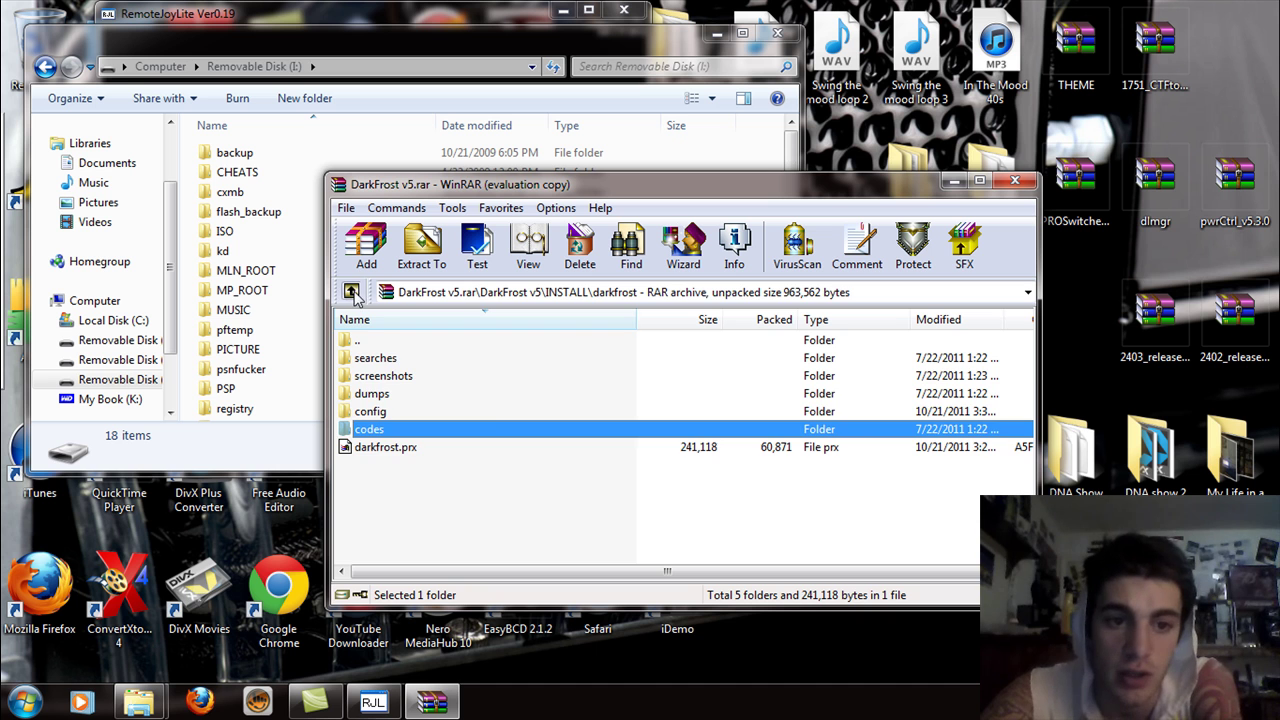
click(352, 291)
click(364, 377)
double_click(363, 377)
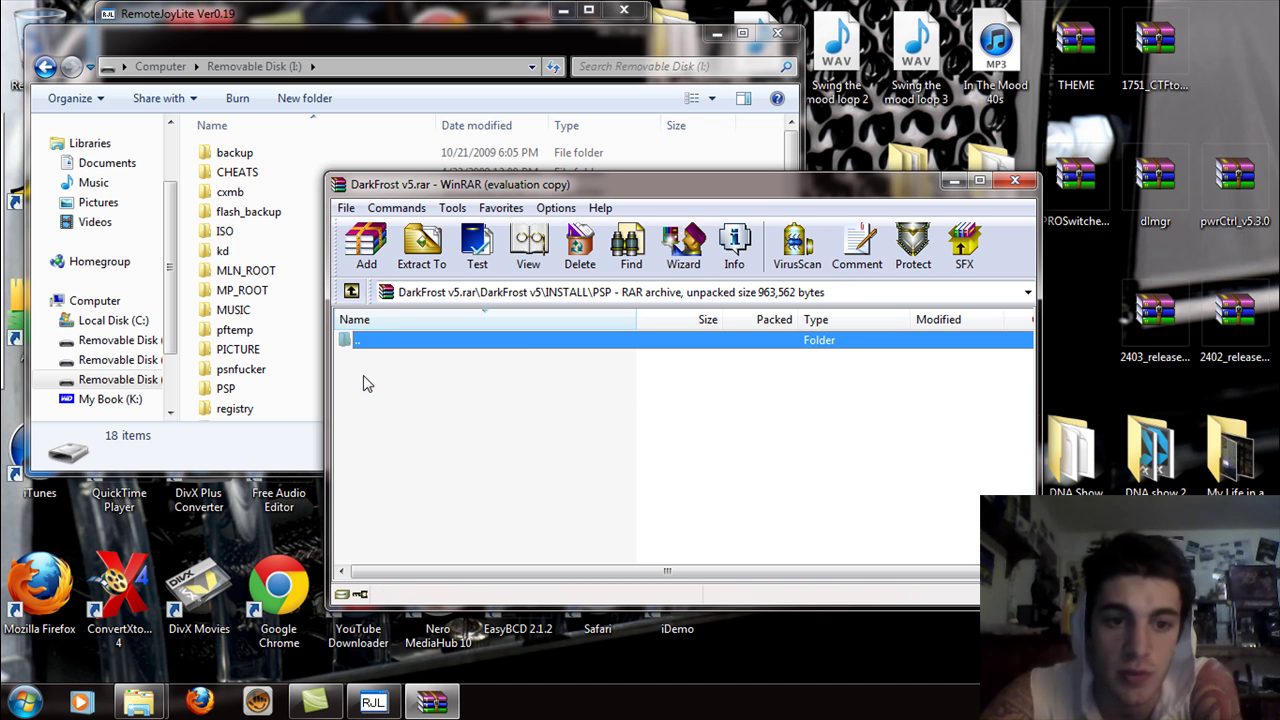
click(352, 291)
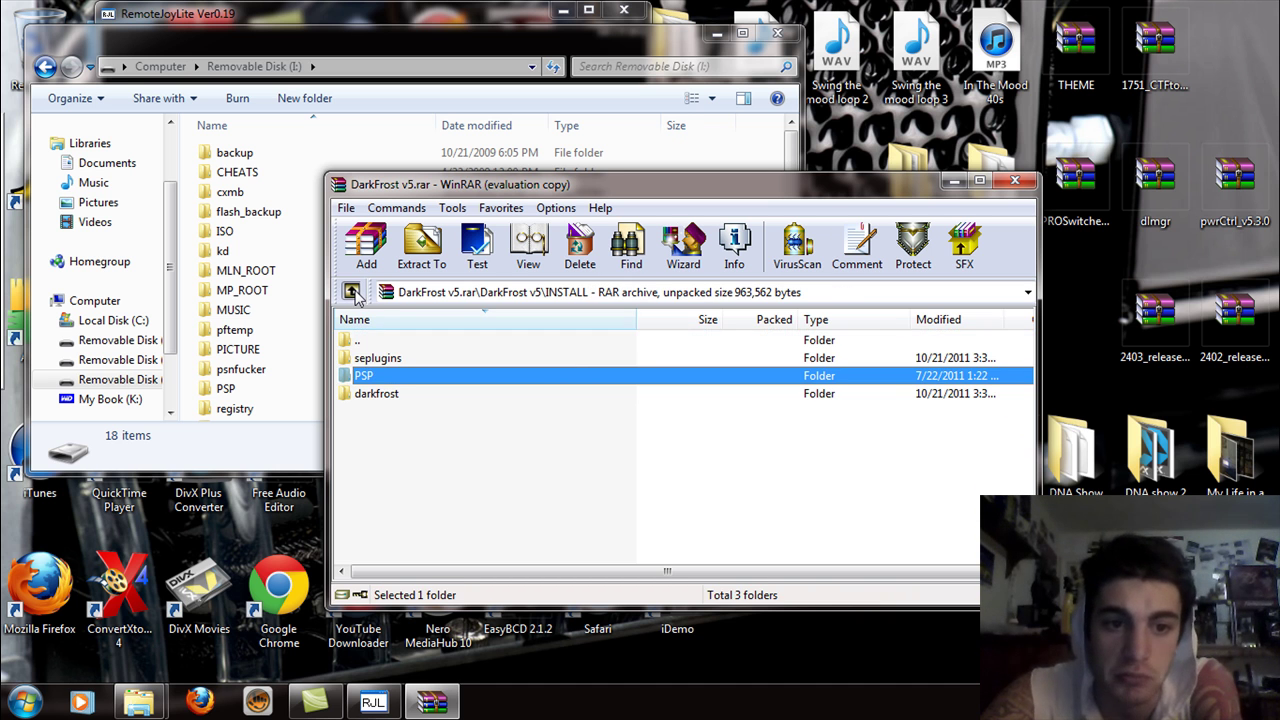
Step: Examine the seplugins folder and its nitePR subfolder, then return to INSTALL
double_click(391, 362)
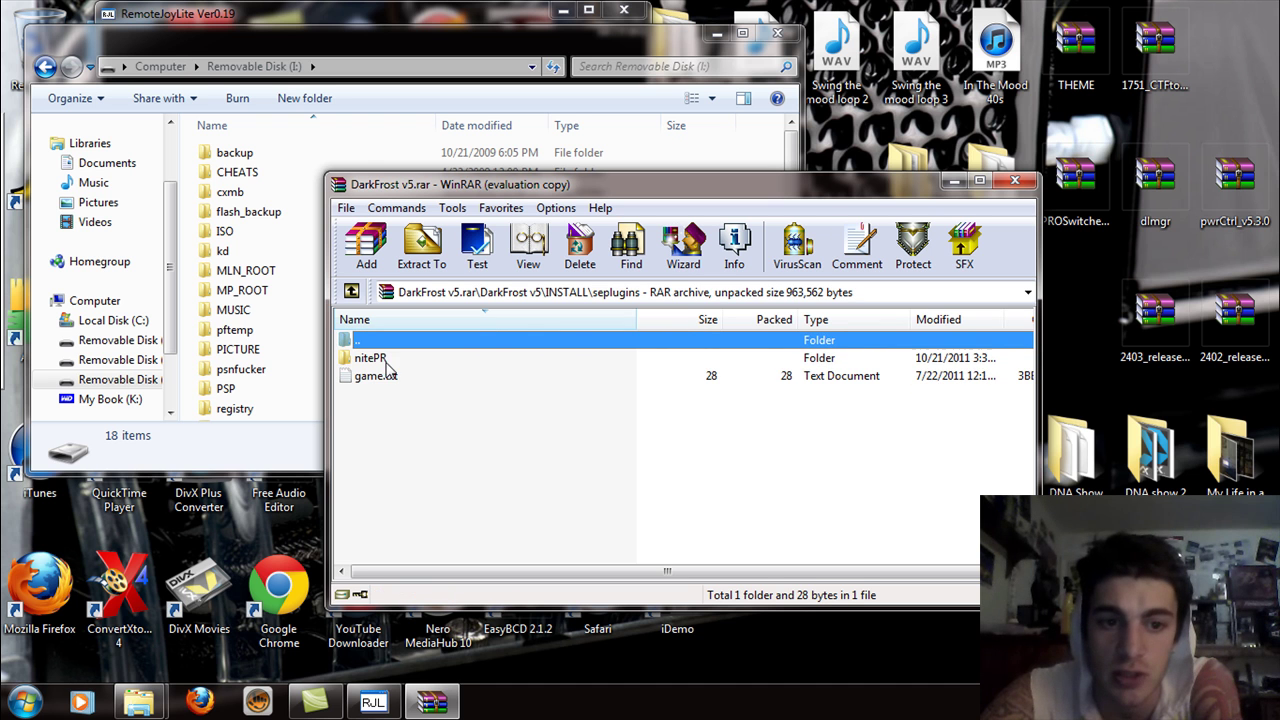
double_click(388, 359)
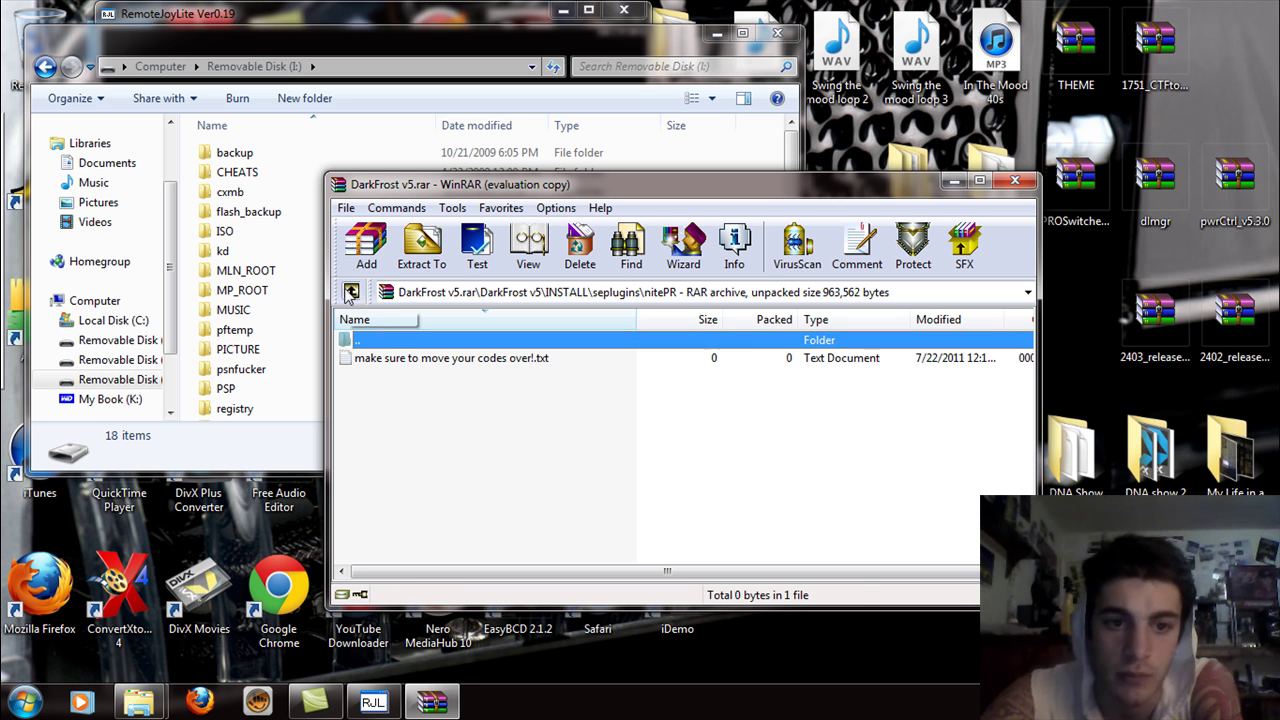
click(351, 291)
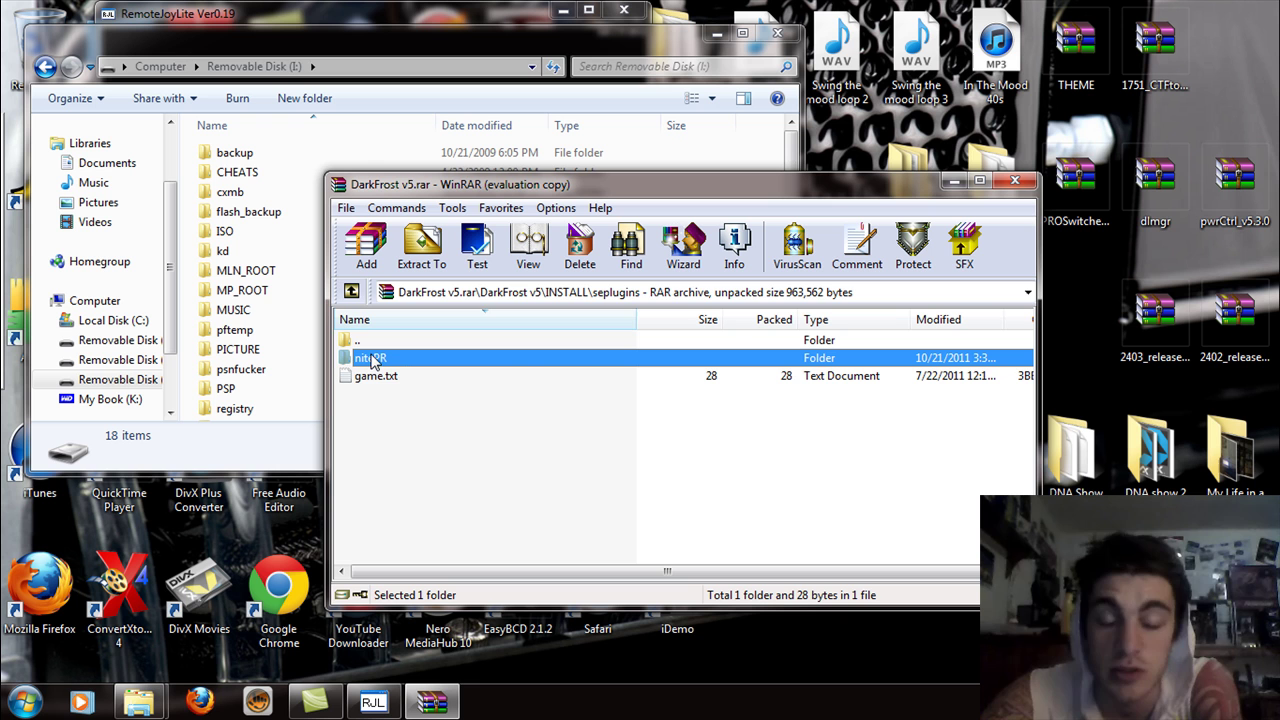
click(351, 291)
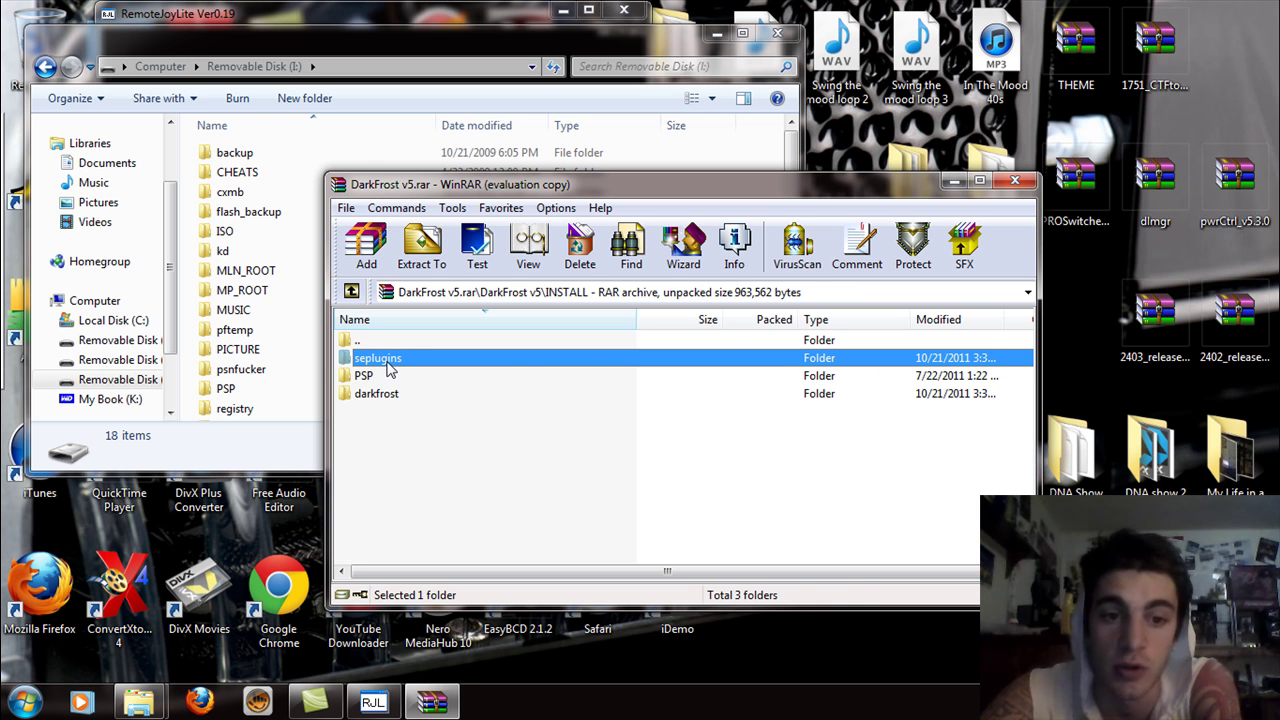
Step: View the plugin path in game.txt inside seplugins, close the file, and return to the INSTALL folder
double_click(388, 362)
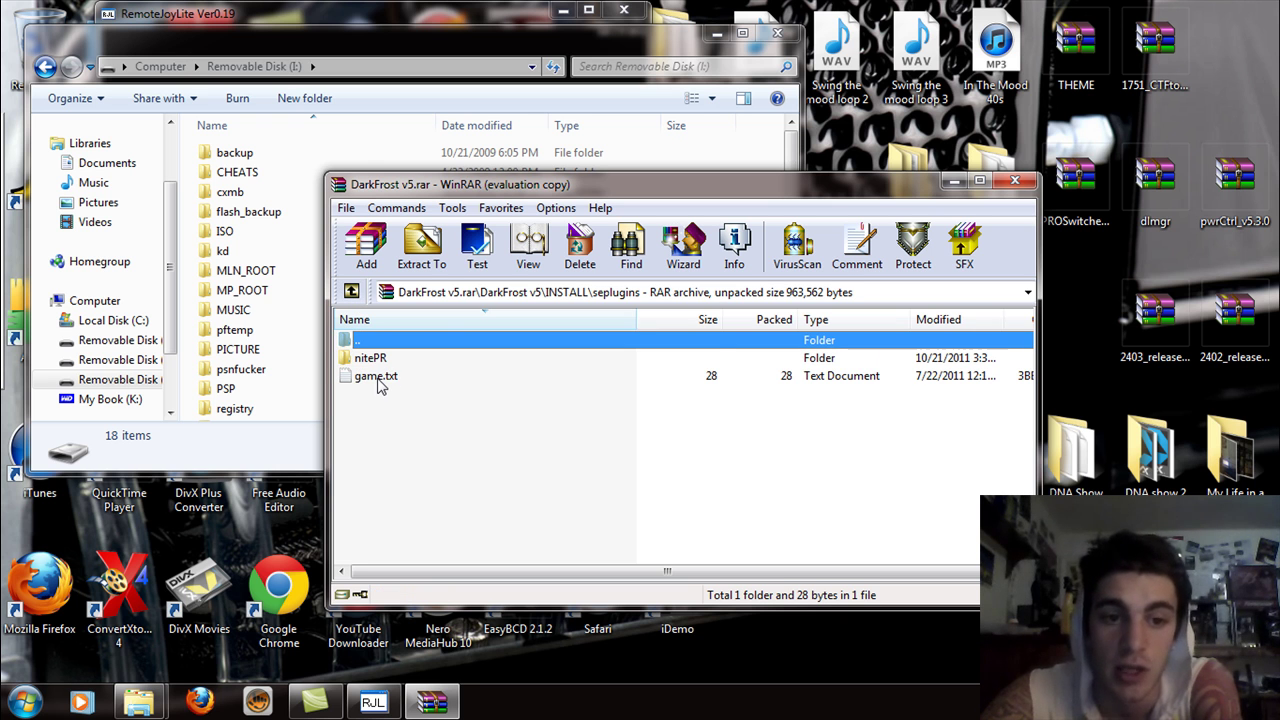
double_click(378, 384)
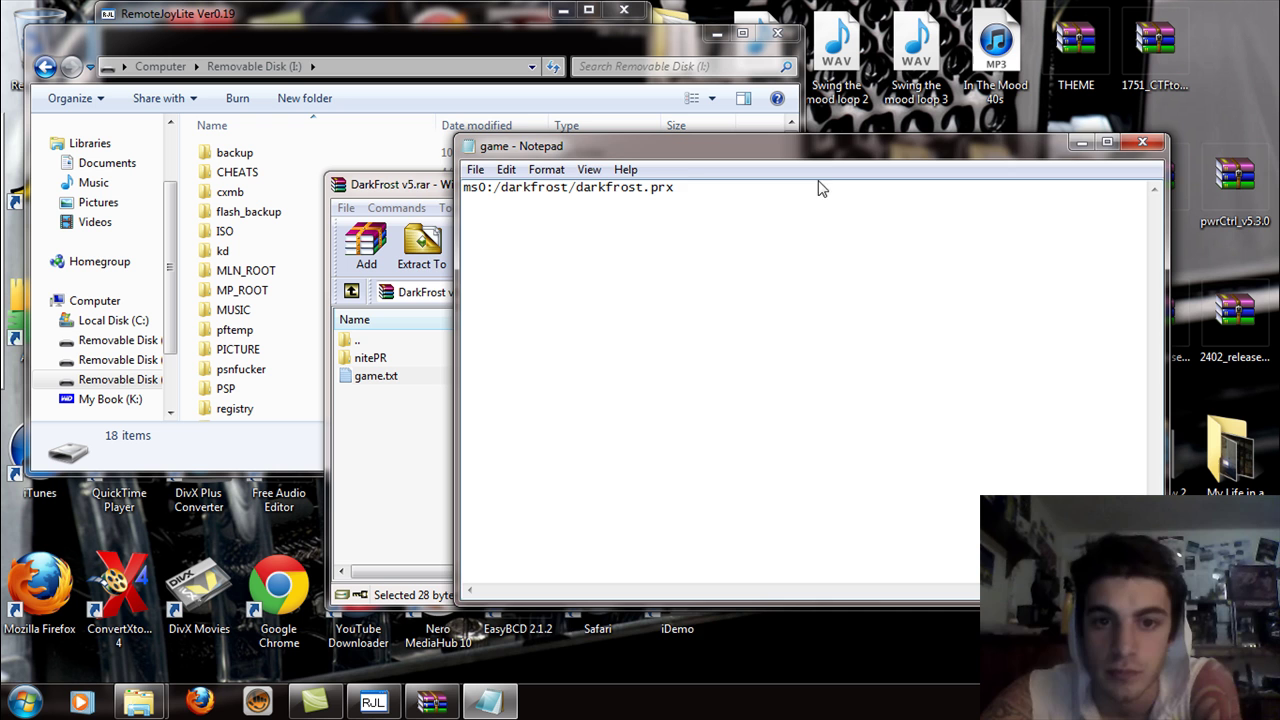
drag(829, 151, 800, 190)
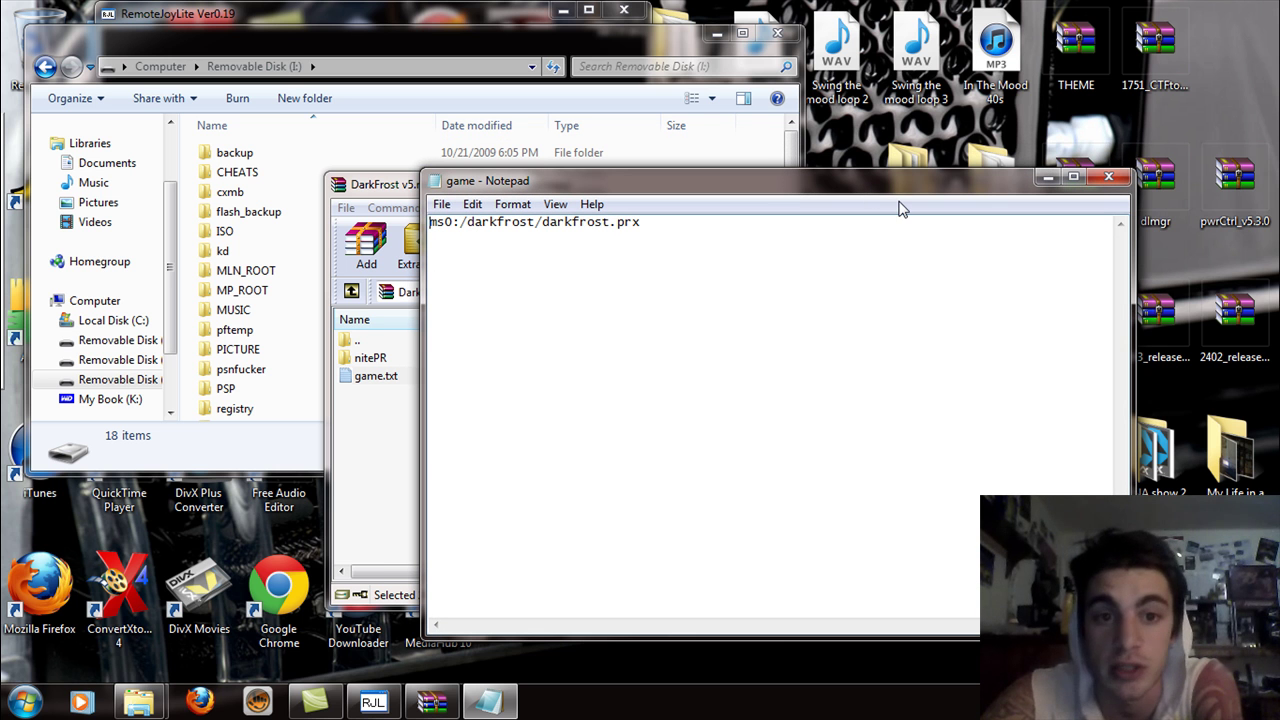
click(1112, 177)
click(490, 452)
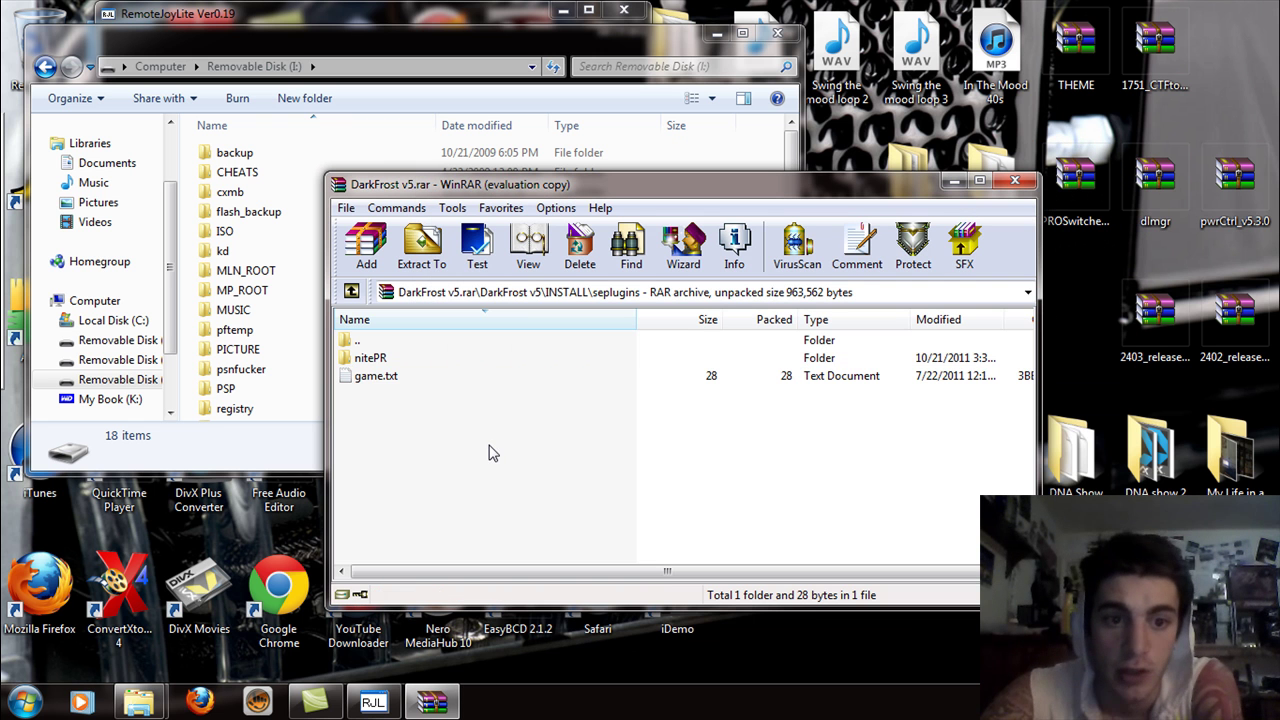
click(351, 292)
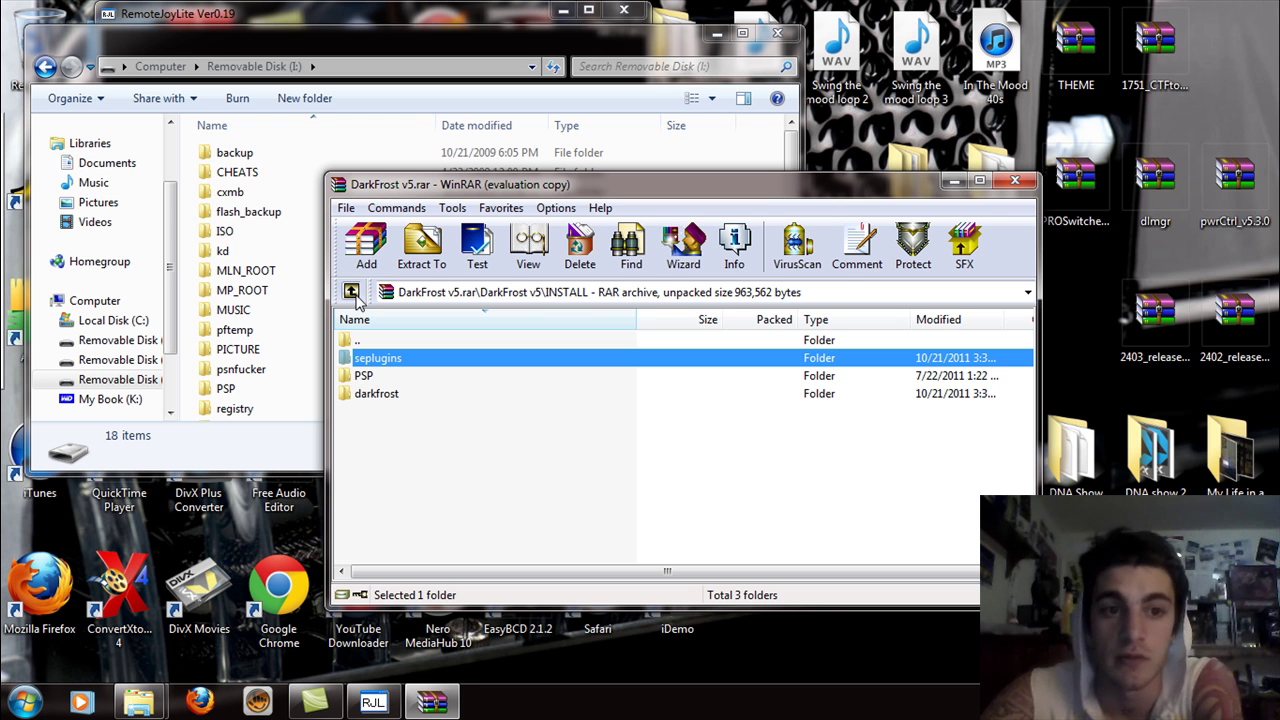
Step: Arrange the Removable Disk (I:) window and the DarkFrost v5 archive window side by side
drag(345, 48, 390, 50)
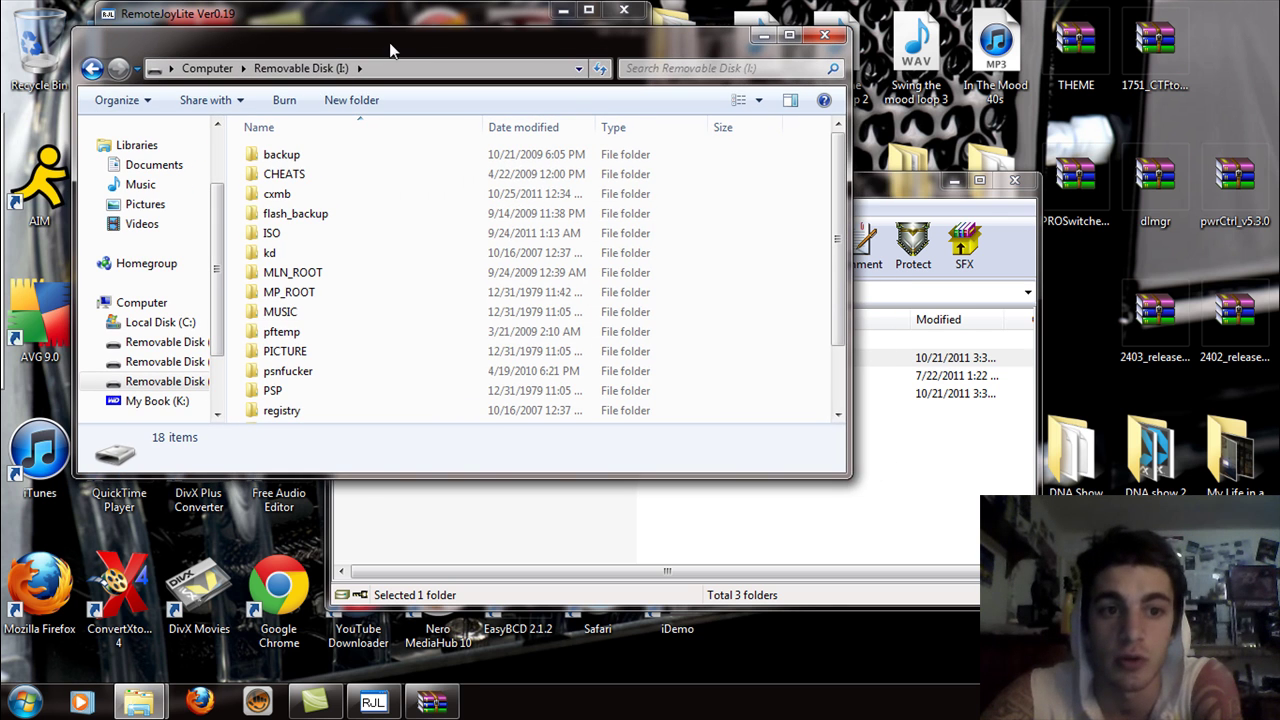
click(892, 182)
click(390, 396)
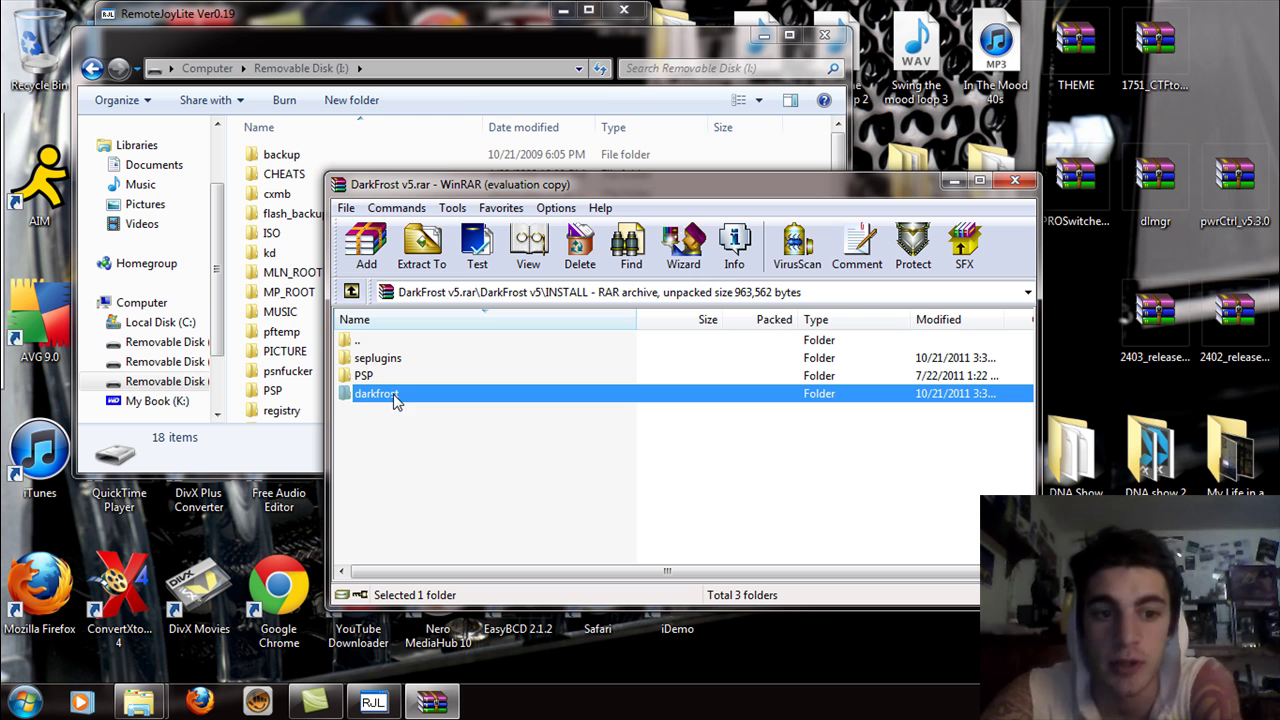
drag(508, 52, 437, 57)
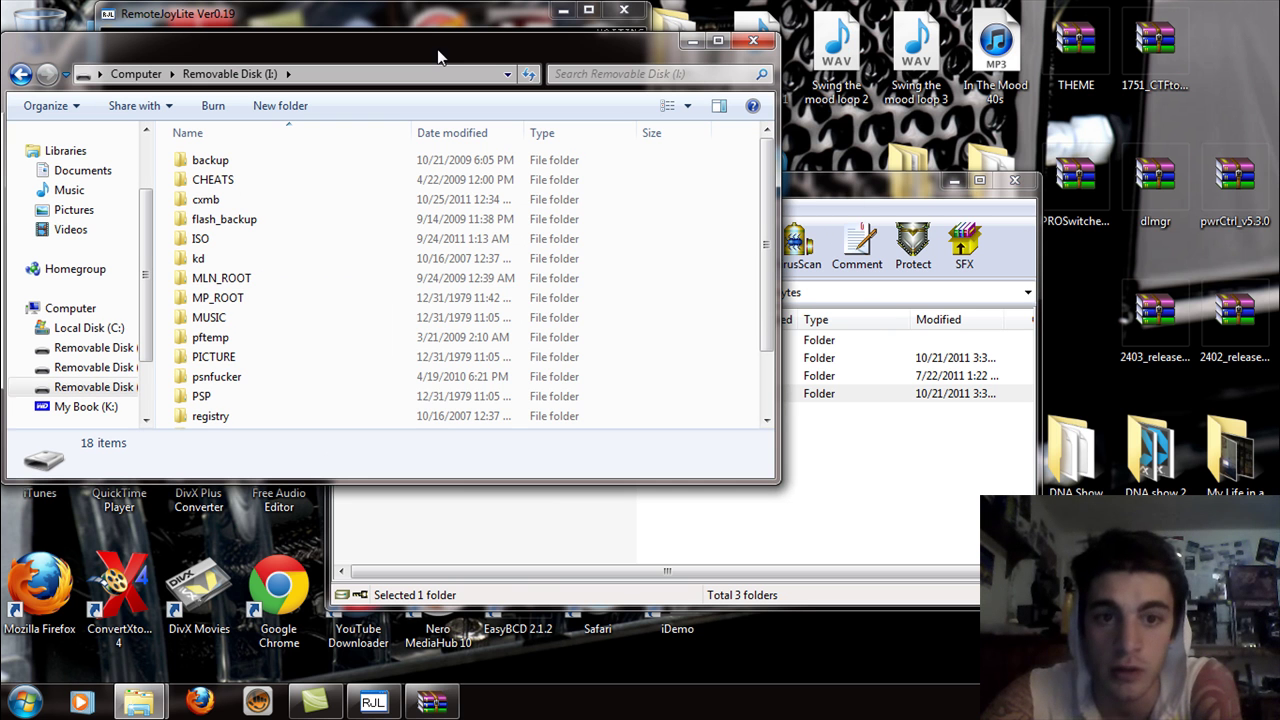
drag(887, 190, 1279, 140)
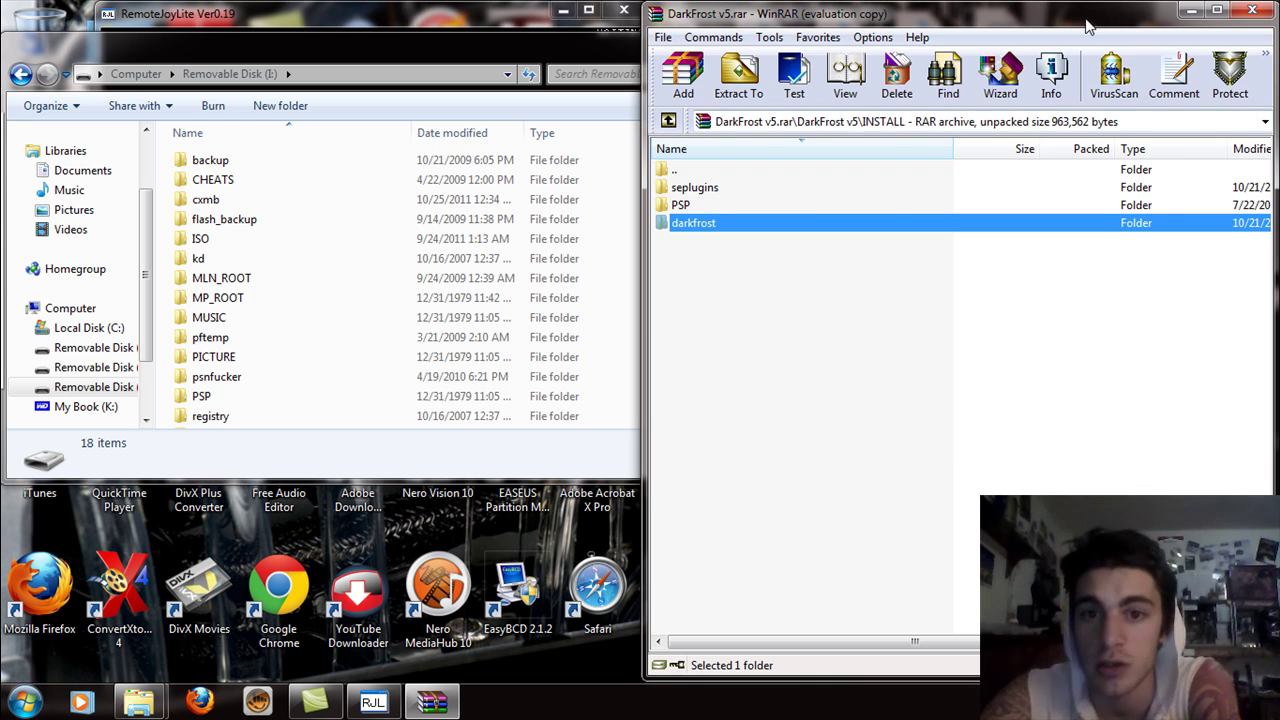
drag(587, 45, 2, 120)
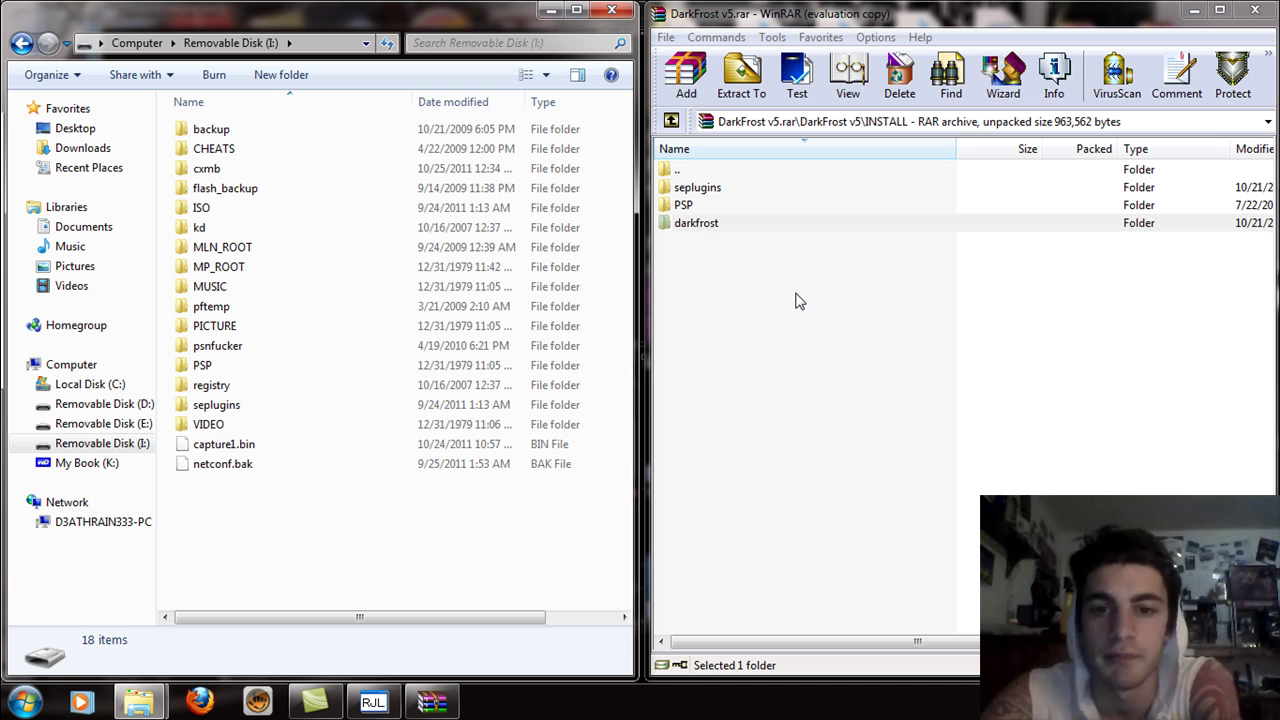
Step: Copy the darkfrost folder from the archive to the root of Removable Disk (I:) and open the copied folder
click(703, 230)
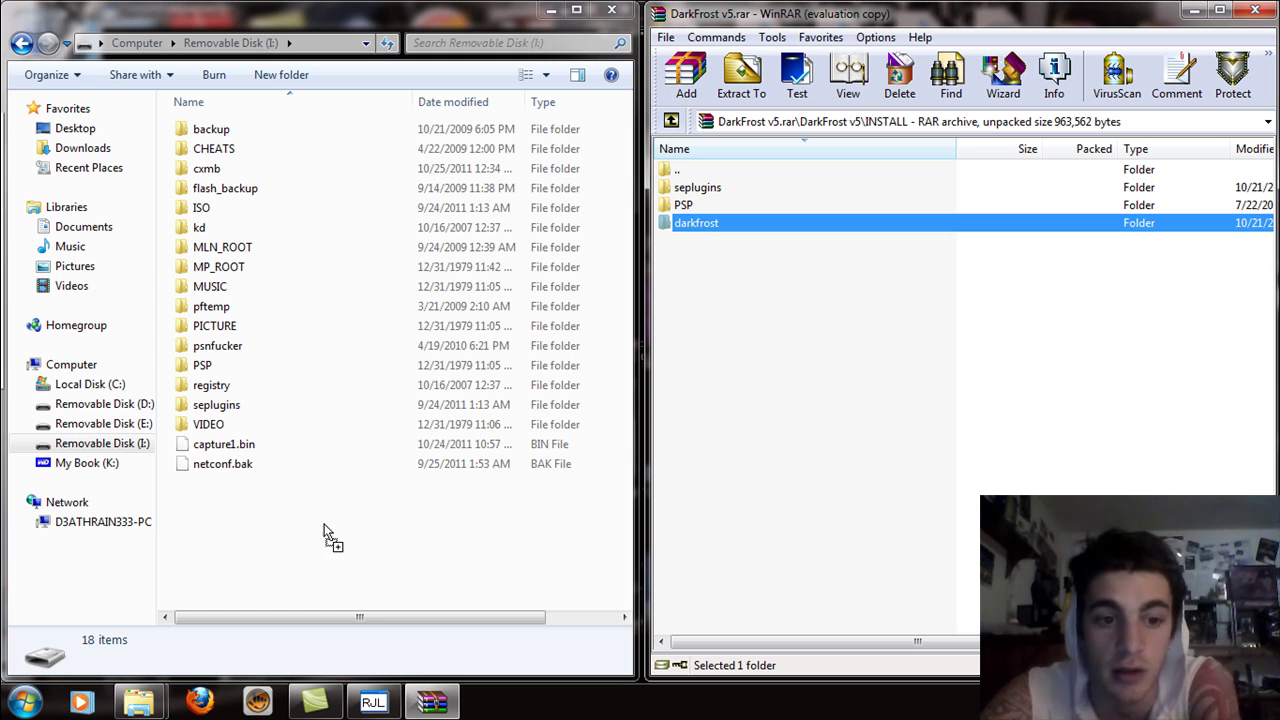
click(256, 534)
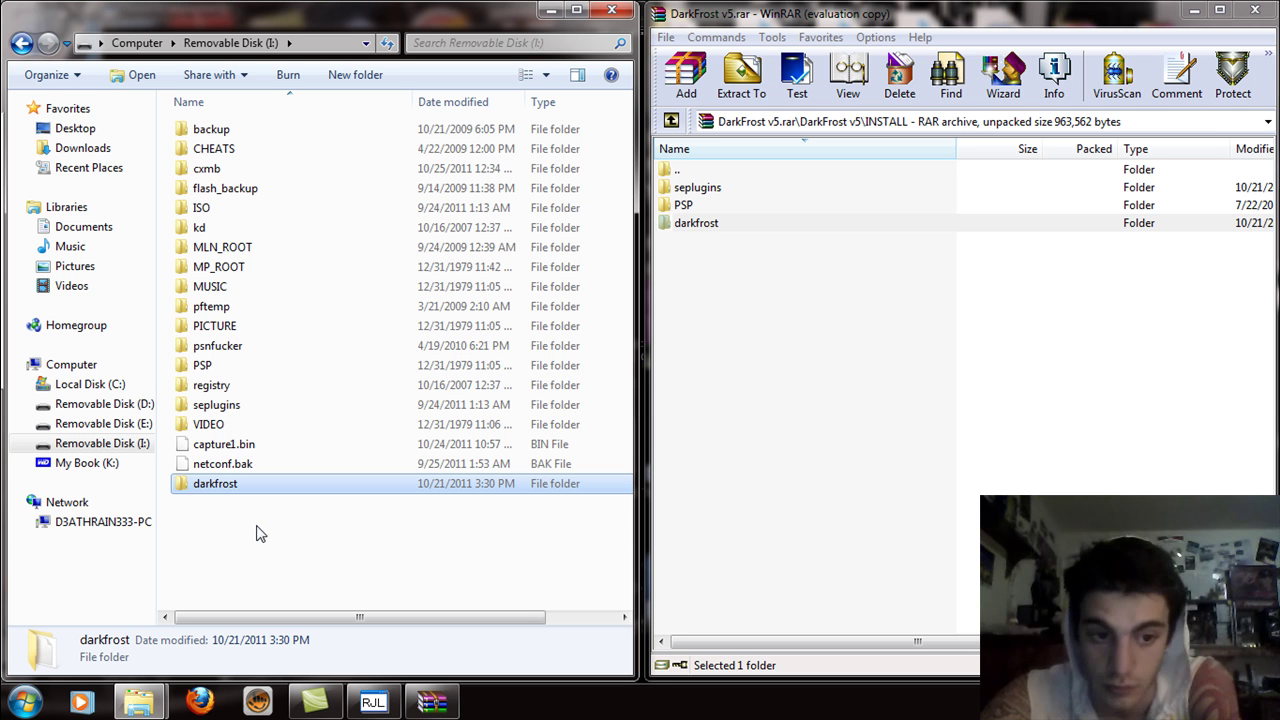
double_click(215, 484)
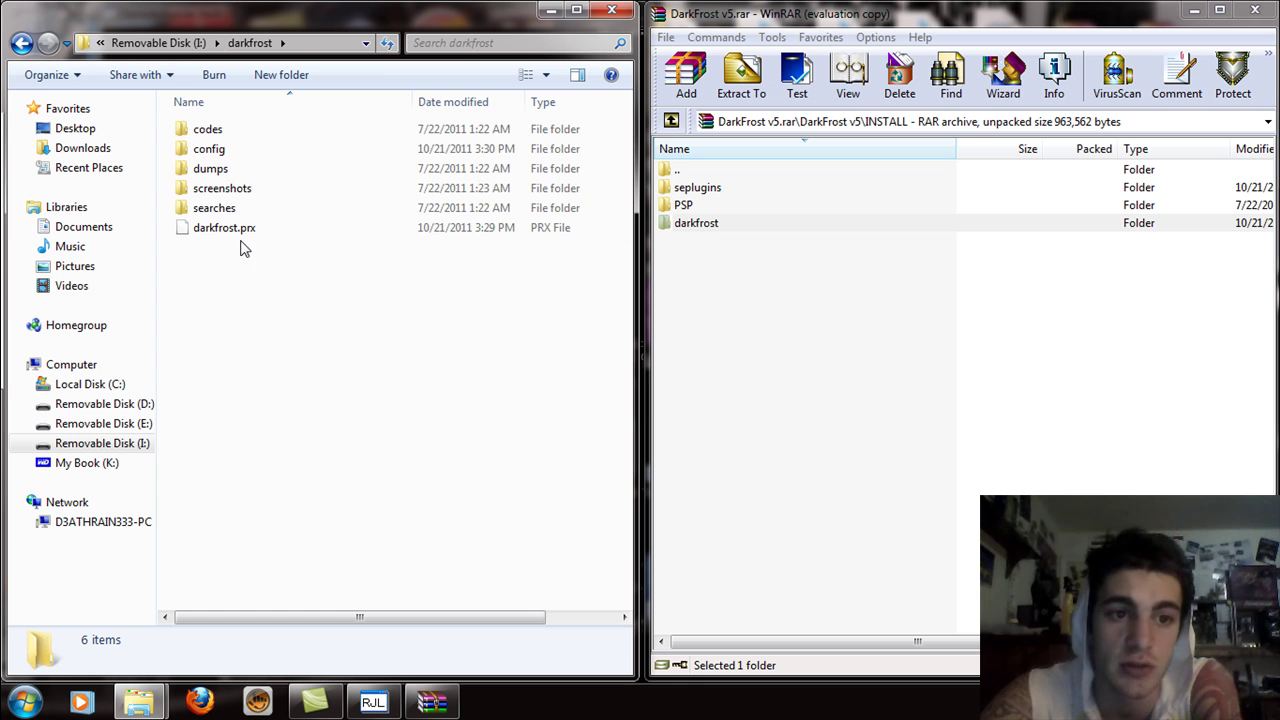
Step: Return to the root of Removable Disk (I:) and select the seplugins folder
click(21, 43)
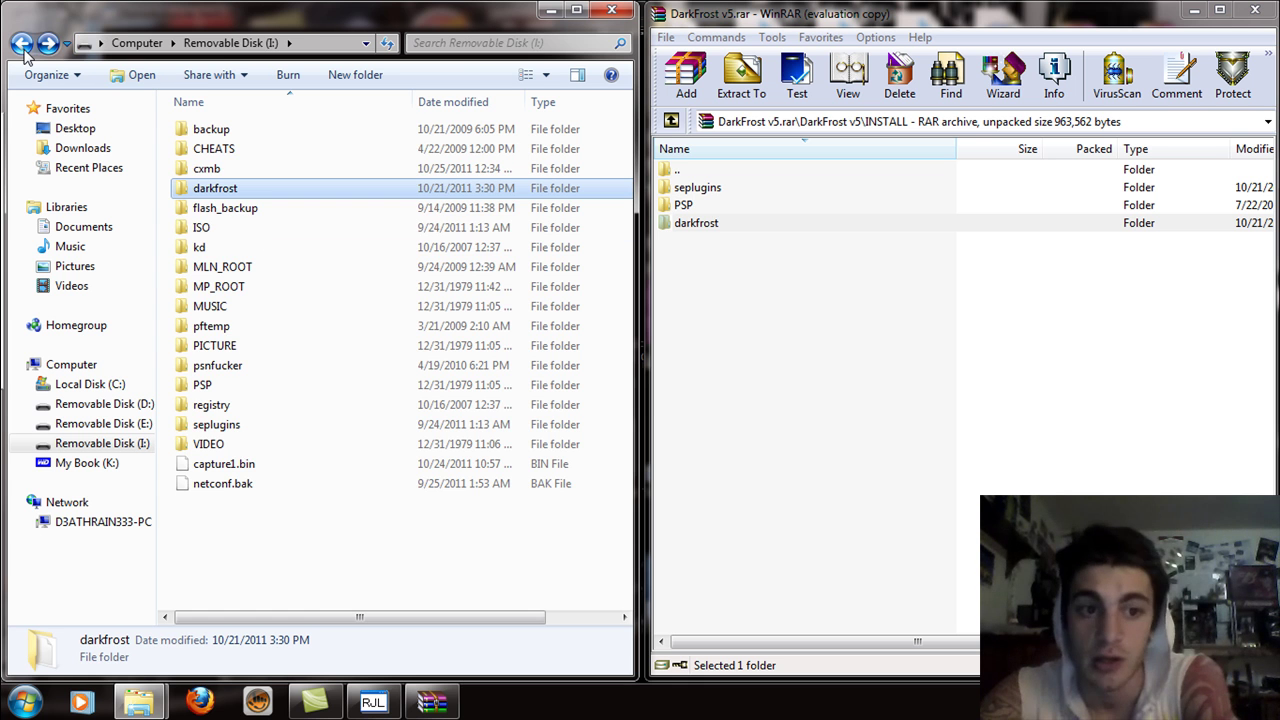
click(281, 428)
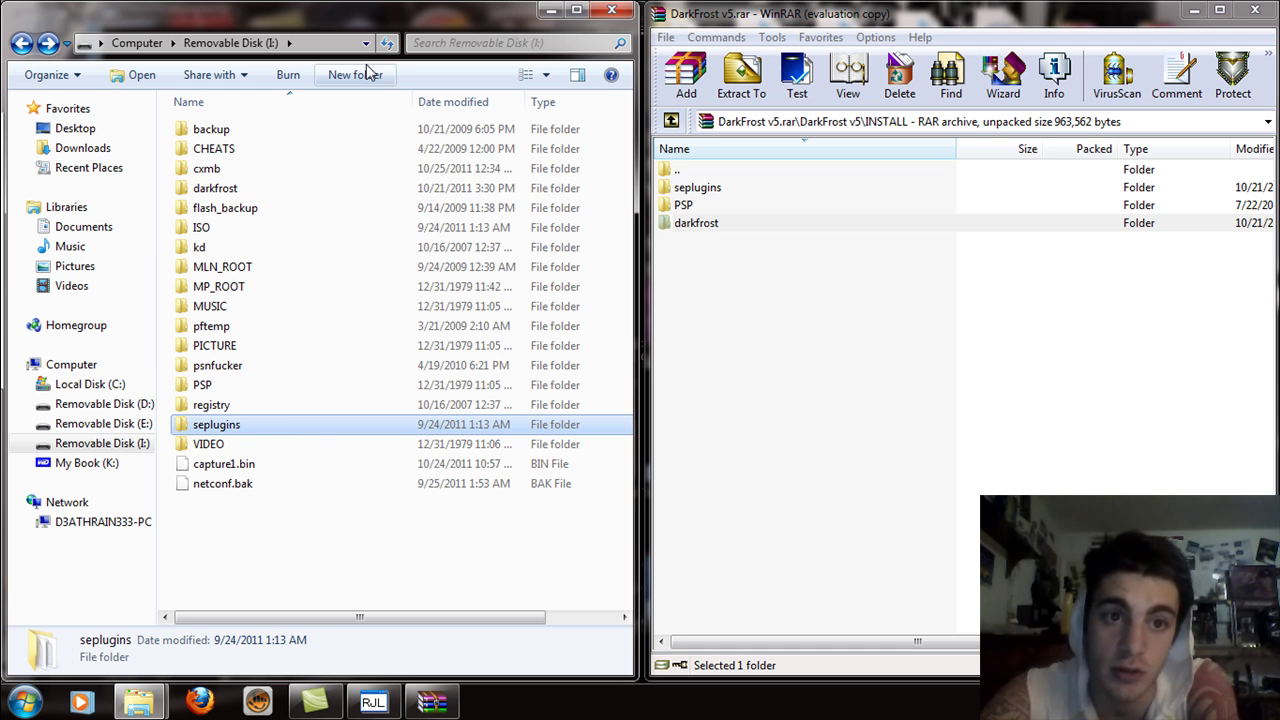
right_click(337, 423)
right_click(322, 387)
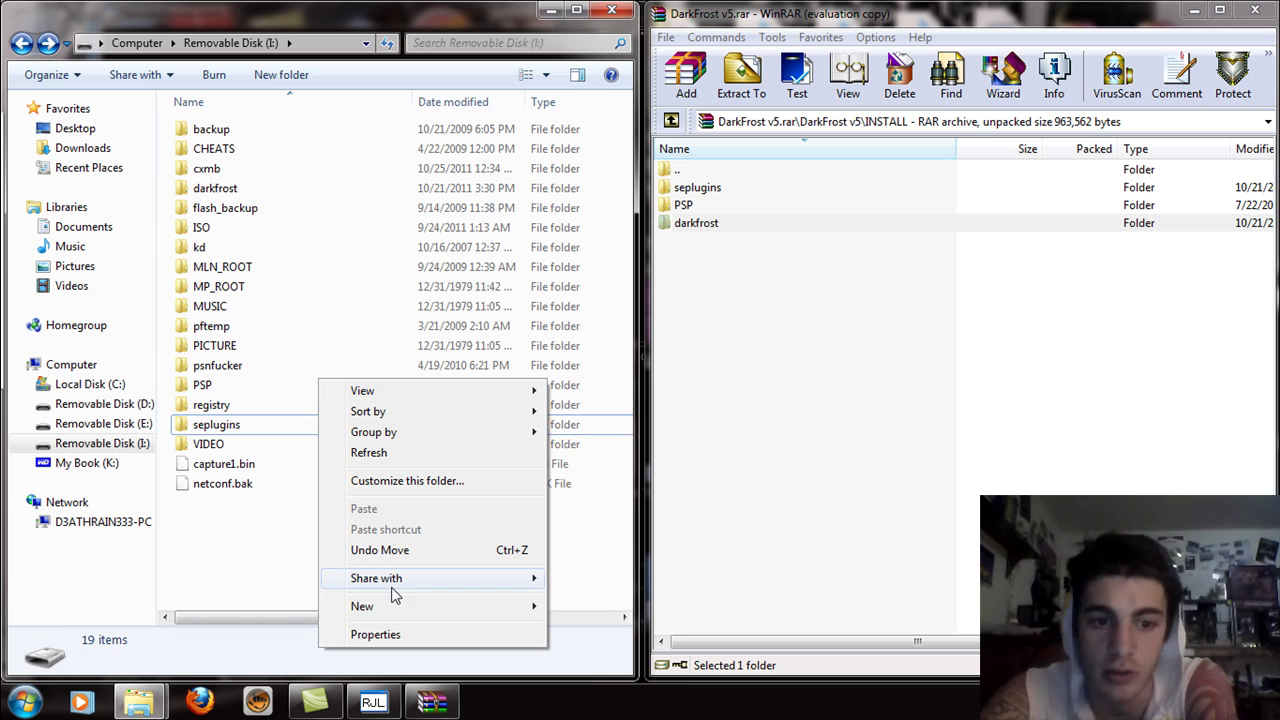
mouse_move(400, 606)
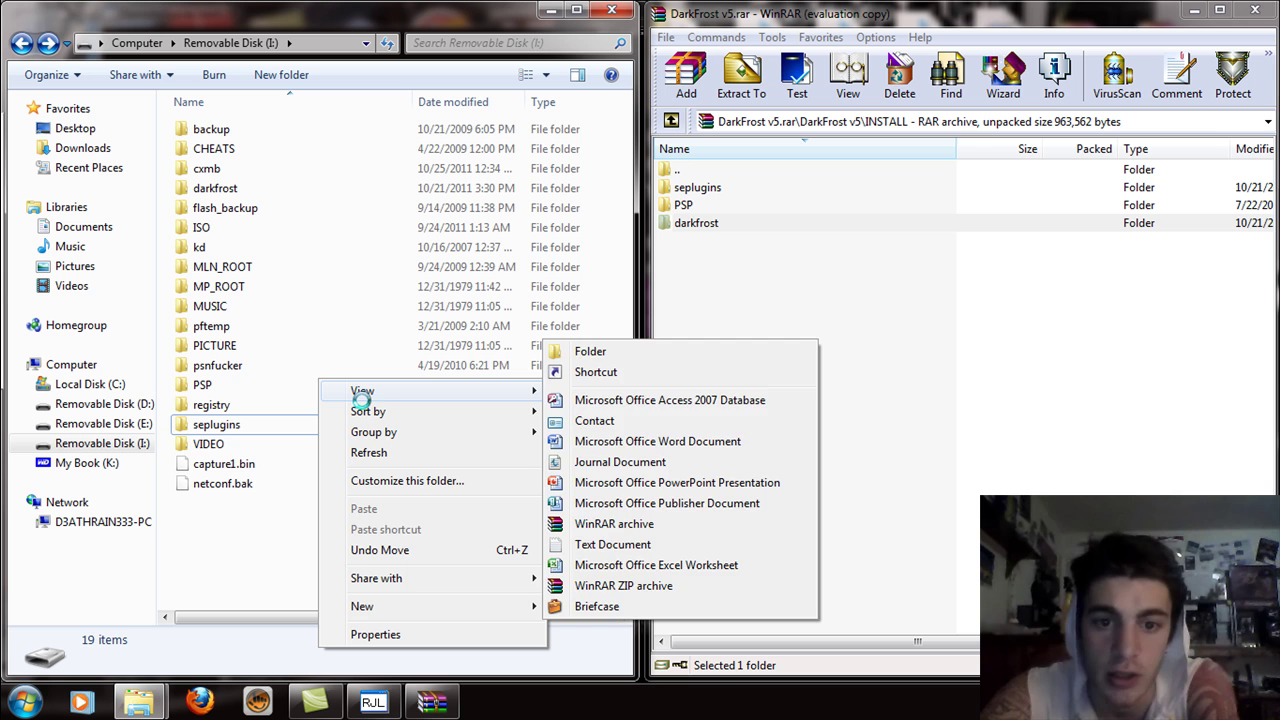
click(337, 328)
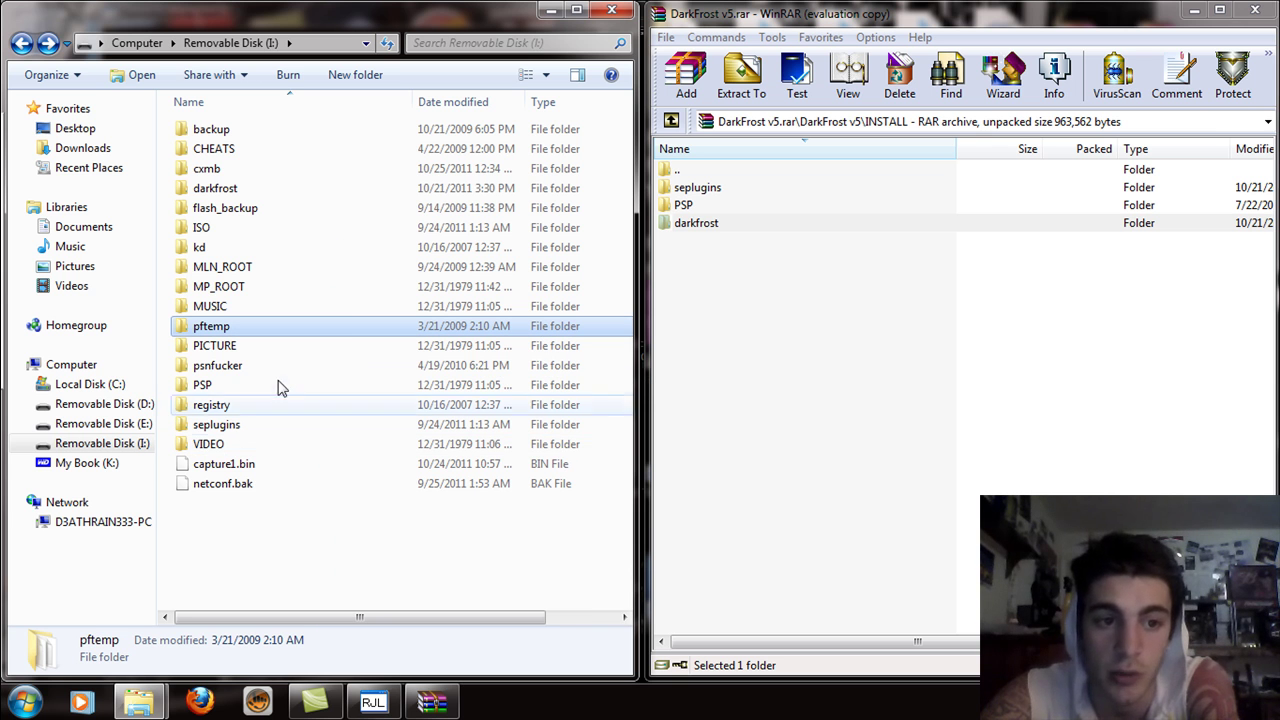
Step: Copy the nitePR folder from the archive's seplugins folder into the seplugins folder on Removable Disk (I:)
click(248, 427)
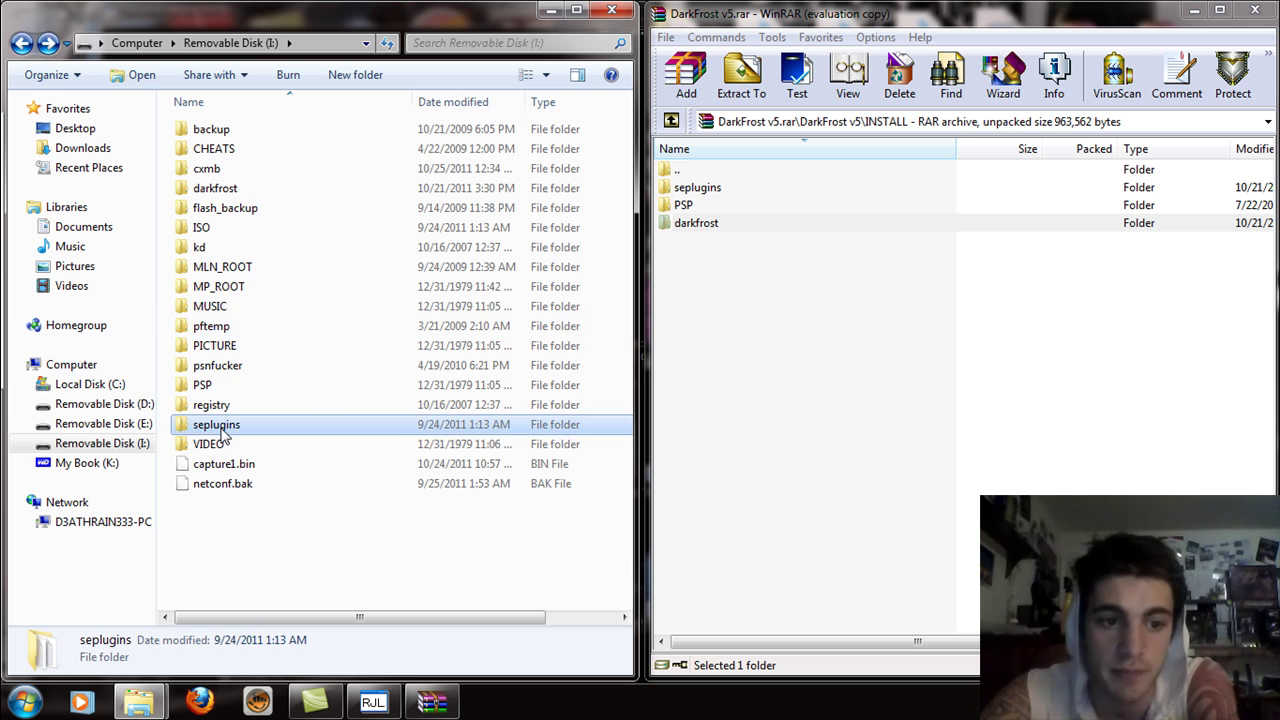
double_click(222, 427)
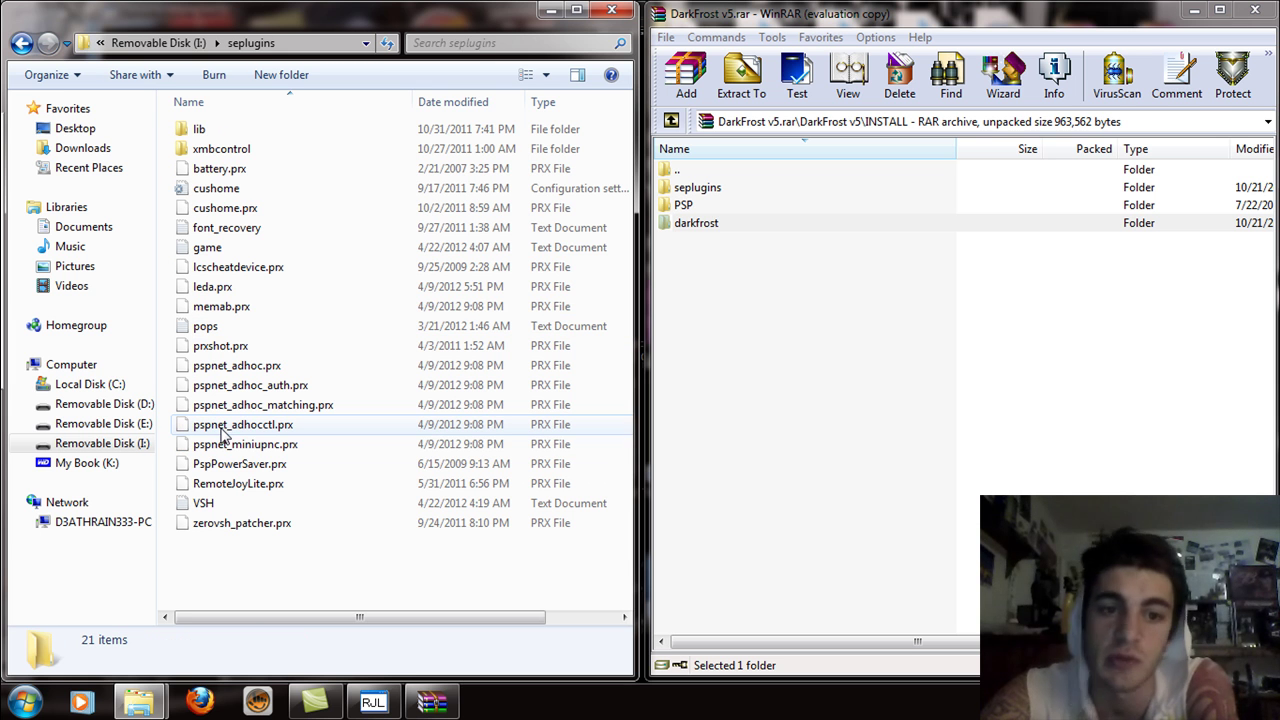
click(719, 189)
double_click(711, 190)
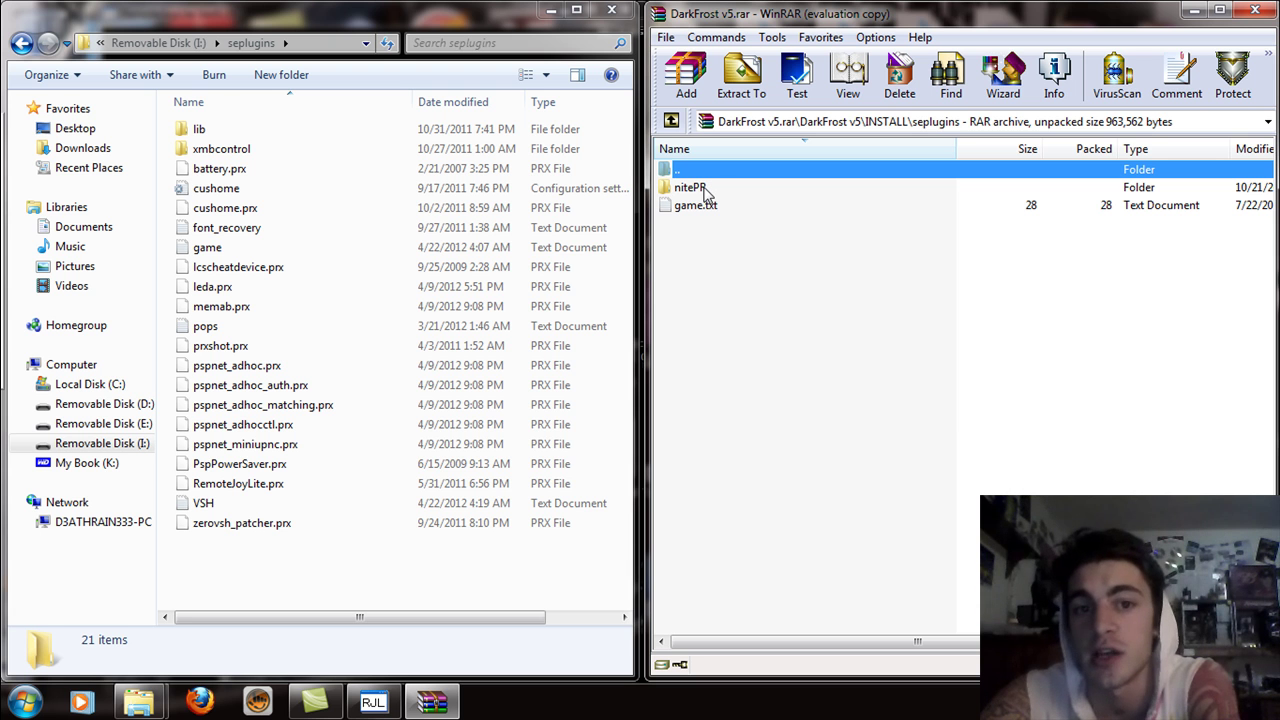
drag(705, 191, 409, 452)
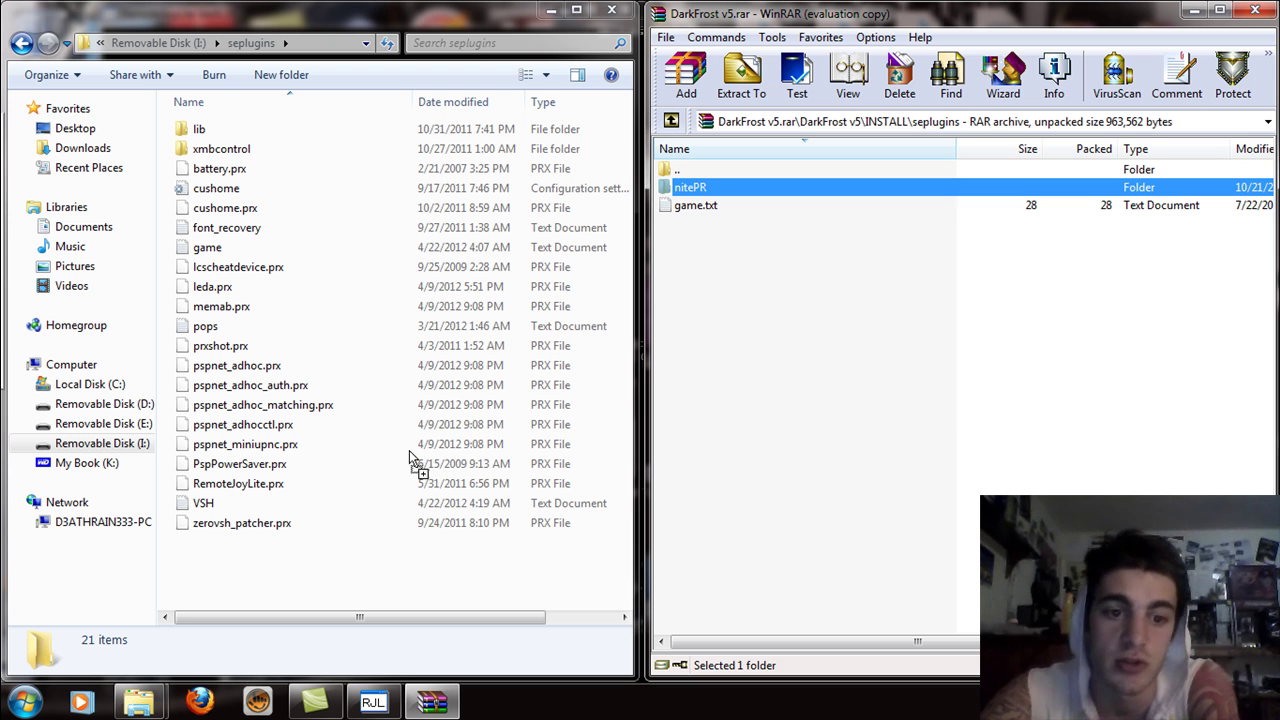
drag(305, 578, 306, 583)
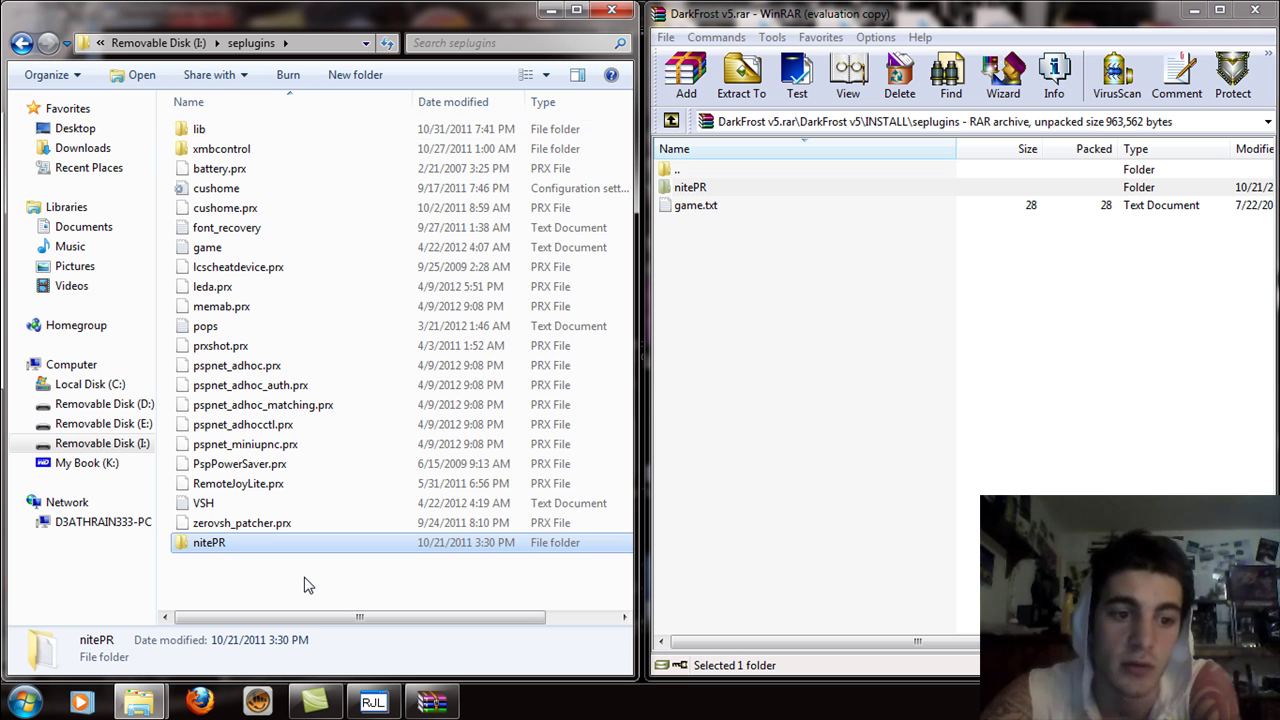
Step: Open game.txt in the archive's seplugins folder and copy the plugin path ms0:/darkfrost/darkfrost.prx
double_click(718, 208)
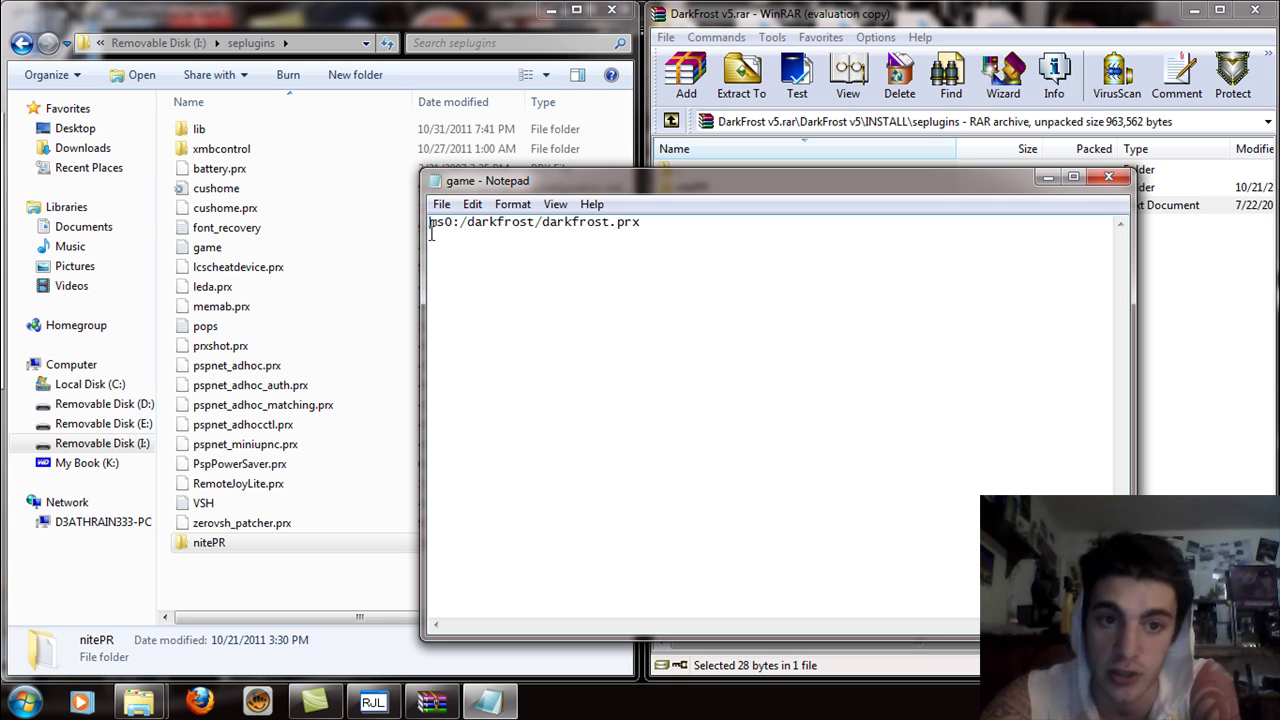
drag(430, 229, 653, 265)
key(ctrl+c)
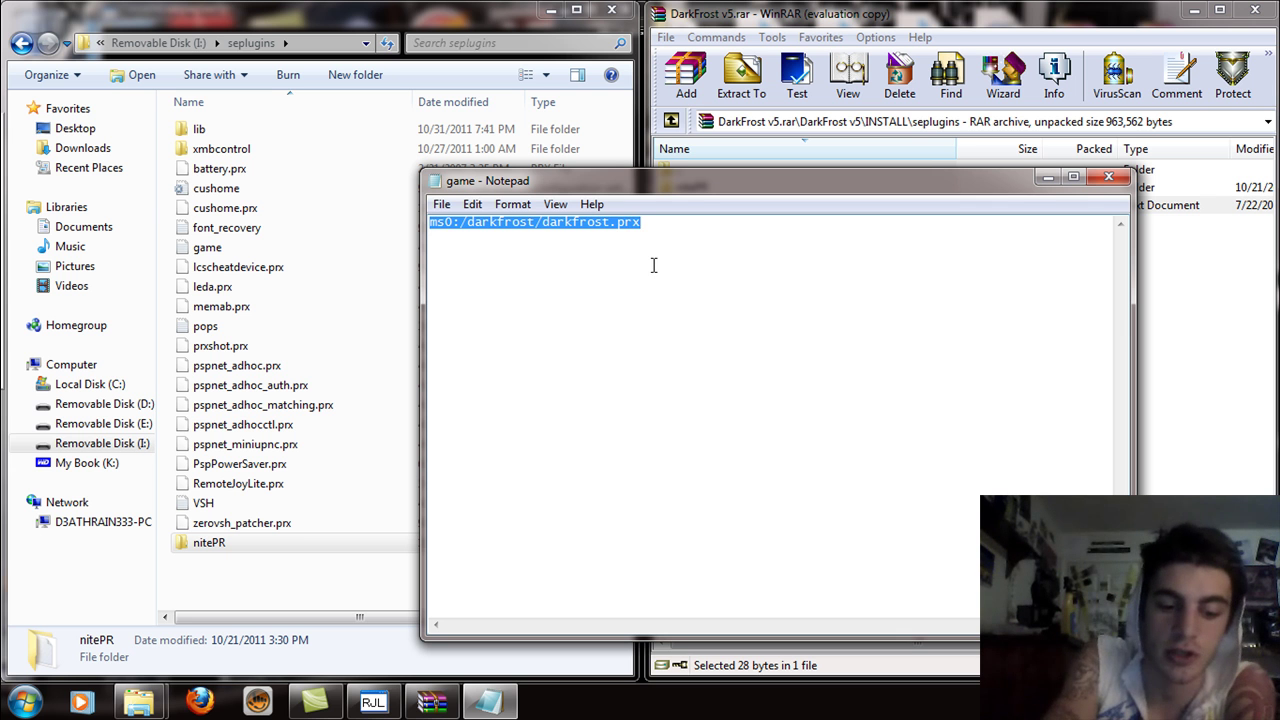
Step: Open the game text file in seplugins on Removable Disk (I:) and paste ms0:/darkfrost/darkfrost.prx as its last line
click(352, 306)
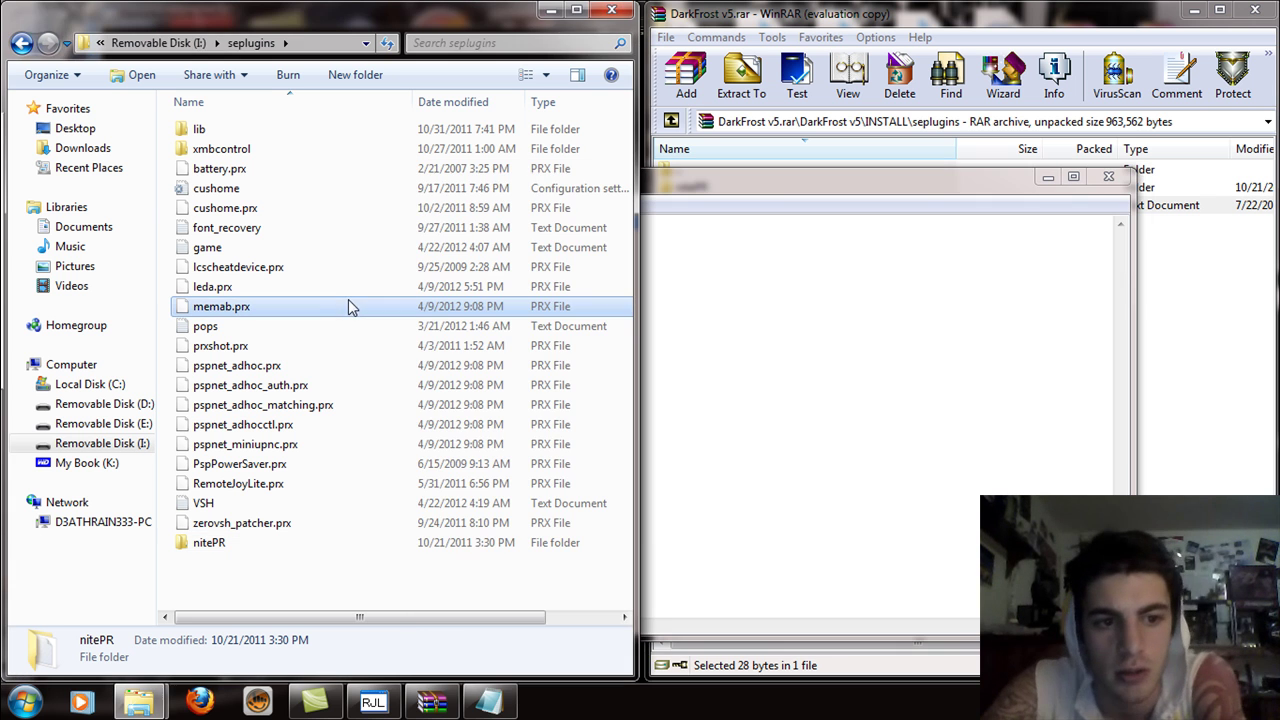
click(268, 256)
double_click(266, 252)
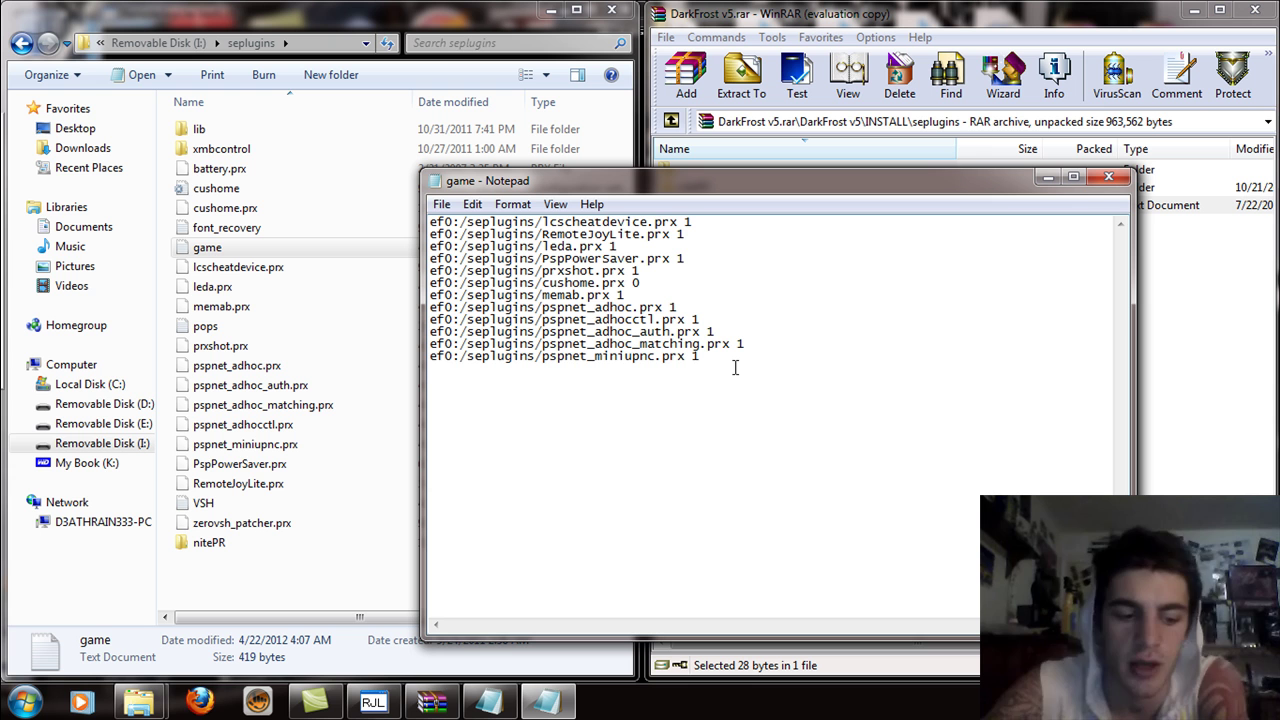
key(ctrl+v)
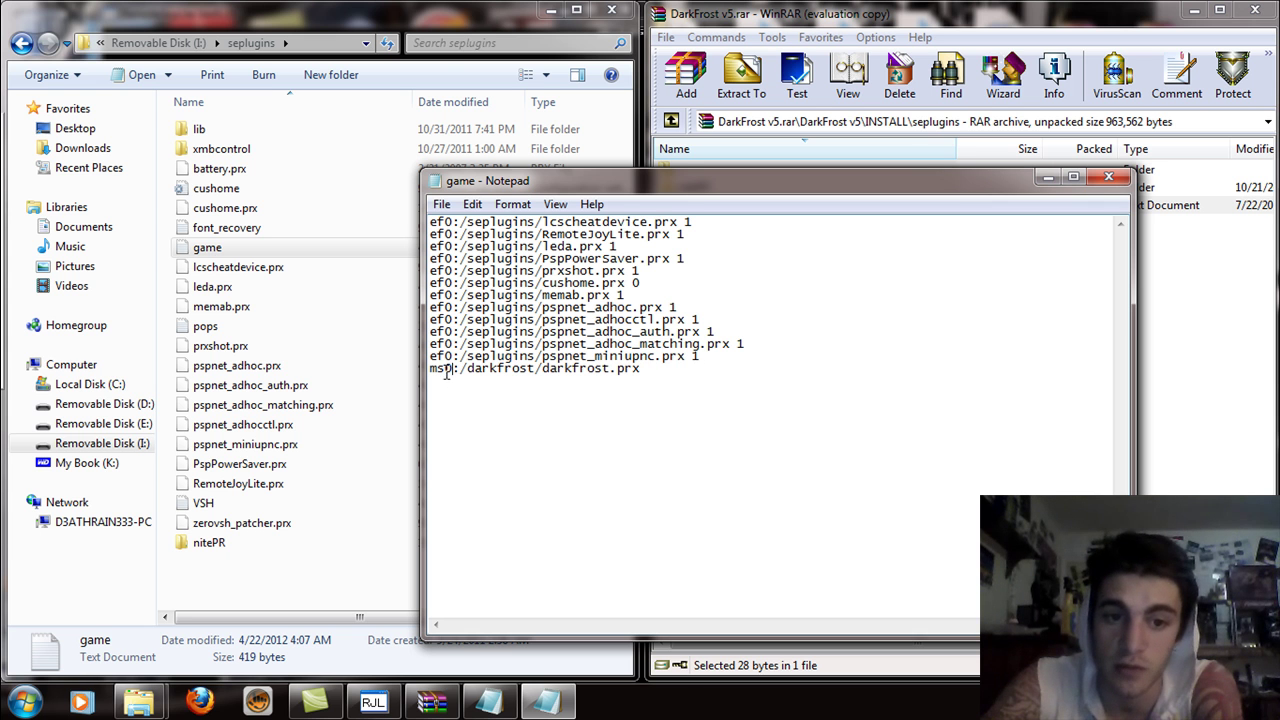
Step: Edit the pasted line to read ef0:/darkfrost/darkfrost.prx 1, save the game file and close it
drag(450, 370, 430, 372)
key(BackSpace)
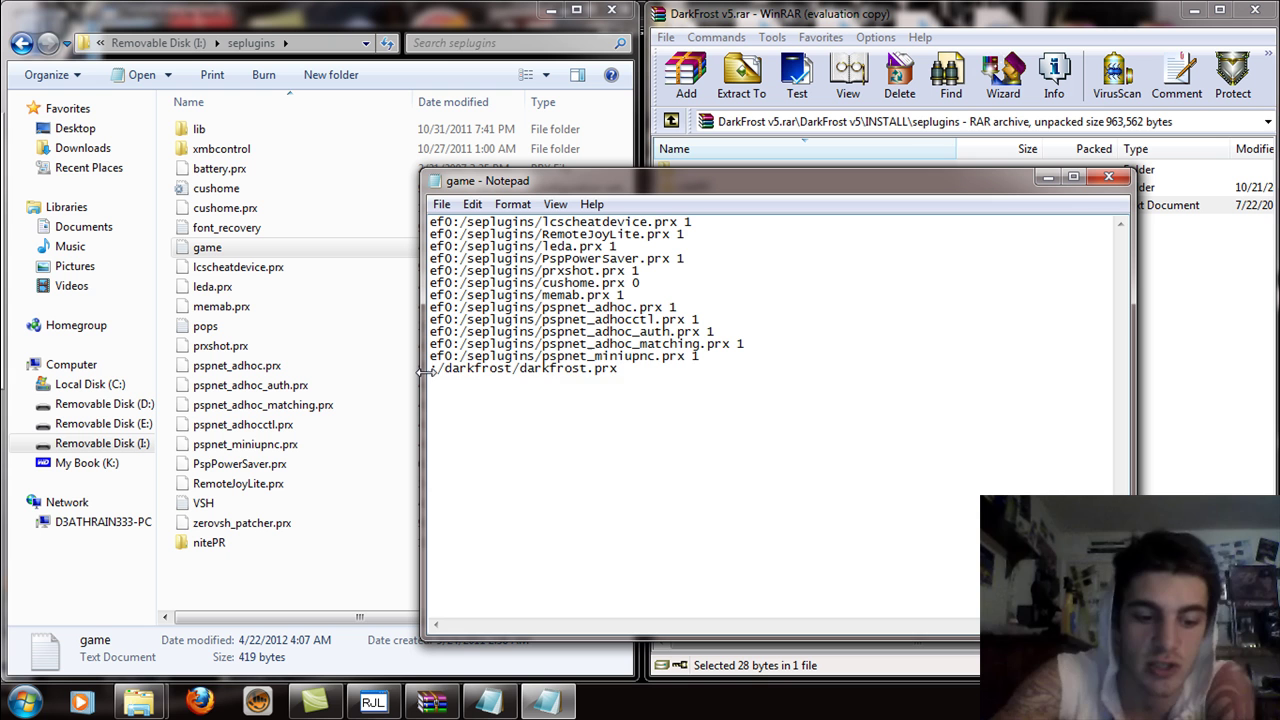
text(ef0:)
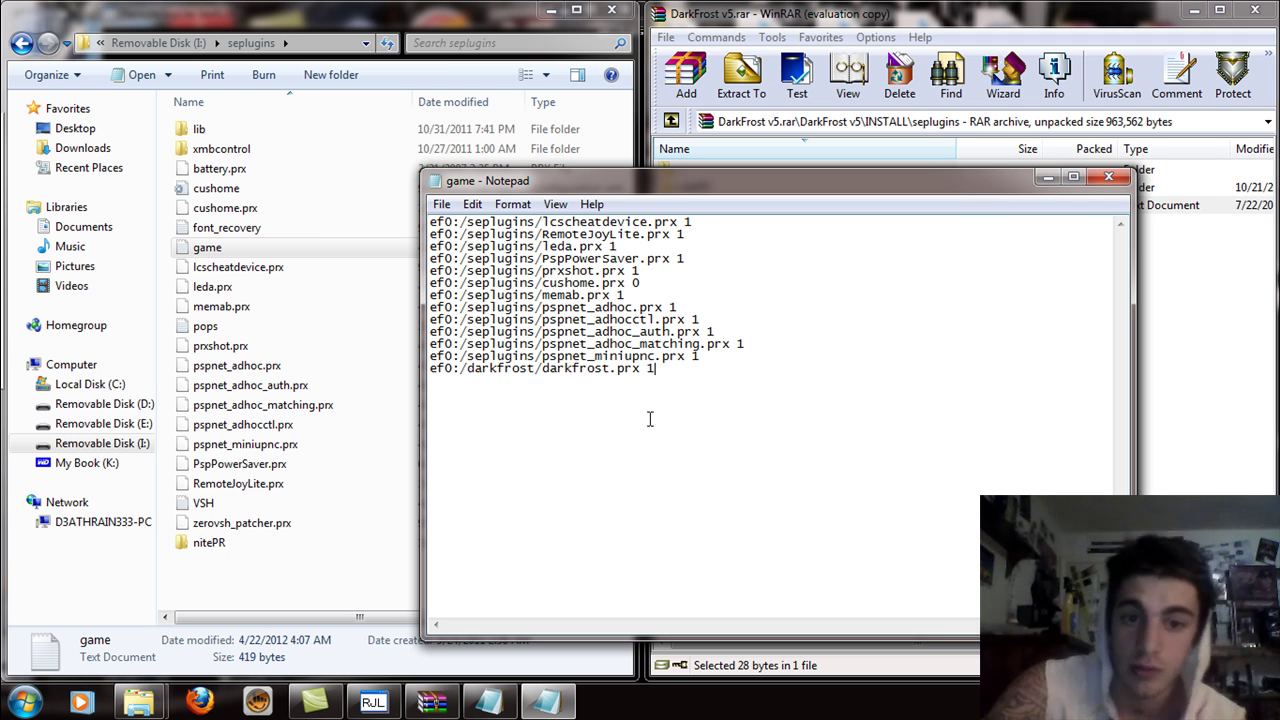
click(1108, 177)
click(600, 362)
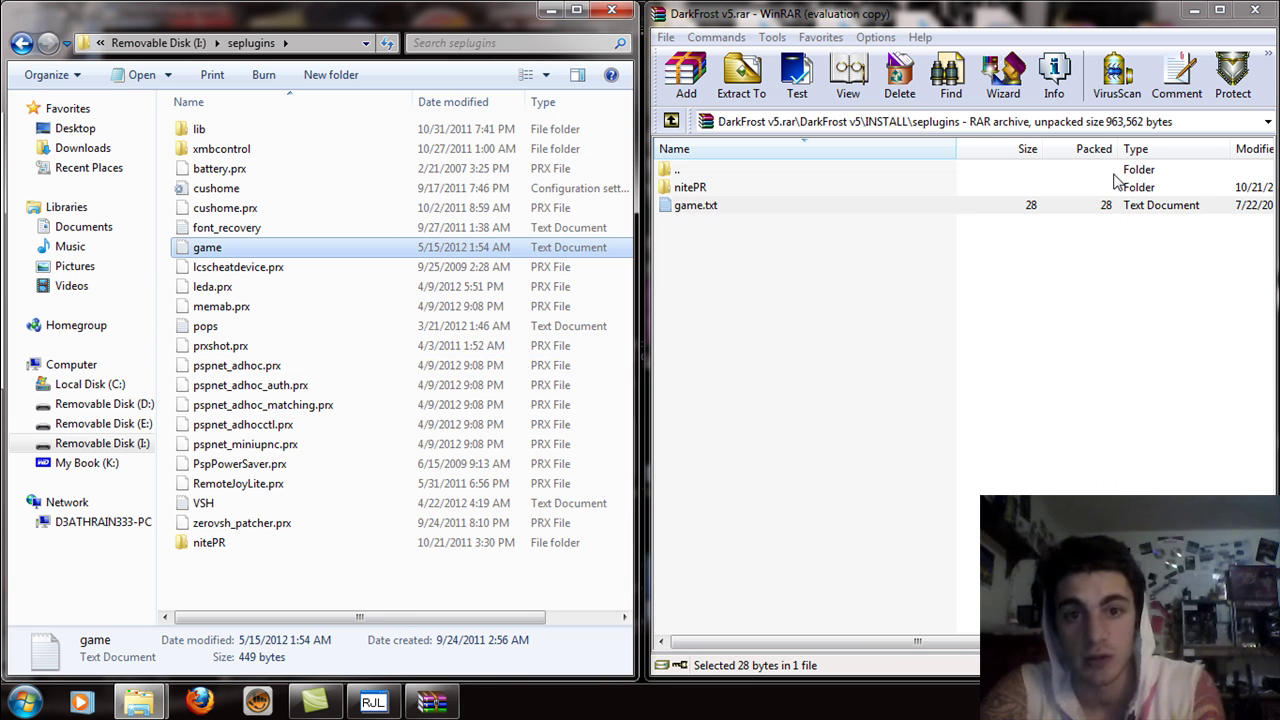
Step: Close the DarkFrost v5 archive window and the seplugins folder window
click(1255, 9)
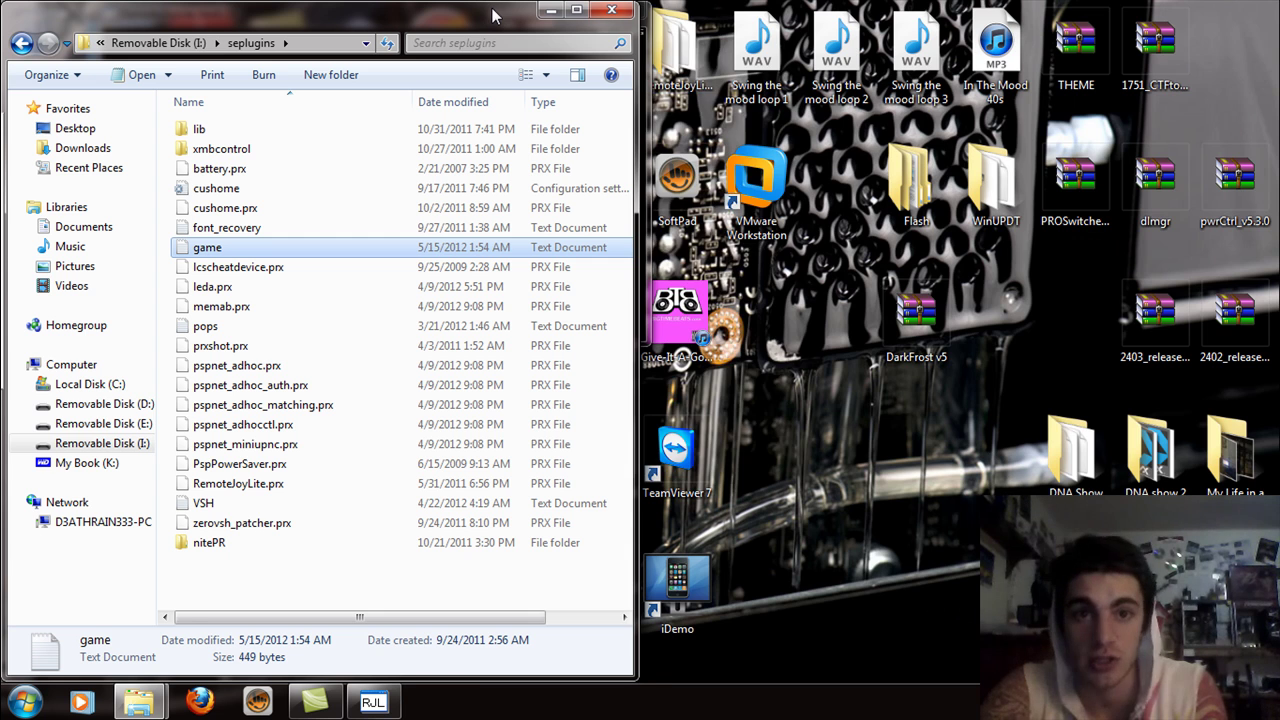
drag(492, 14, 412, 32)
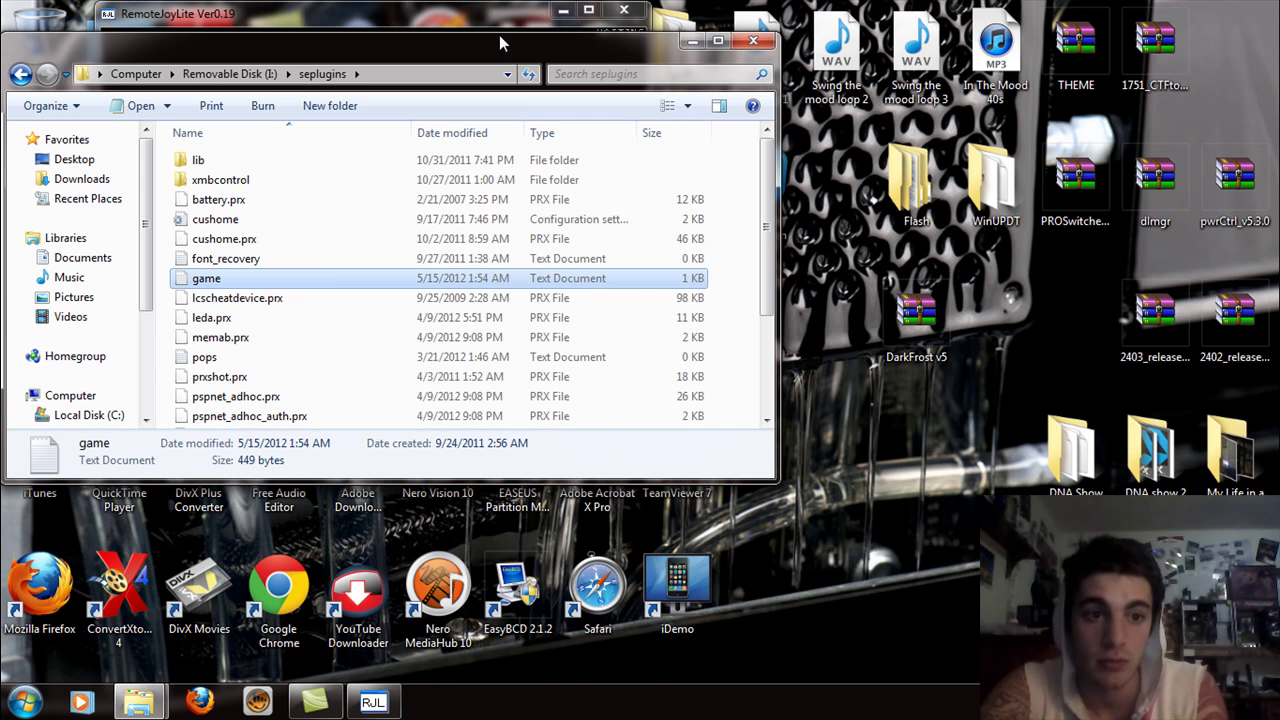
drag(500, 42, 810, 131)
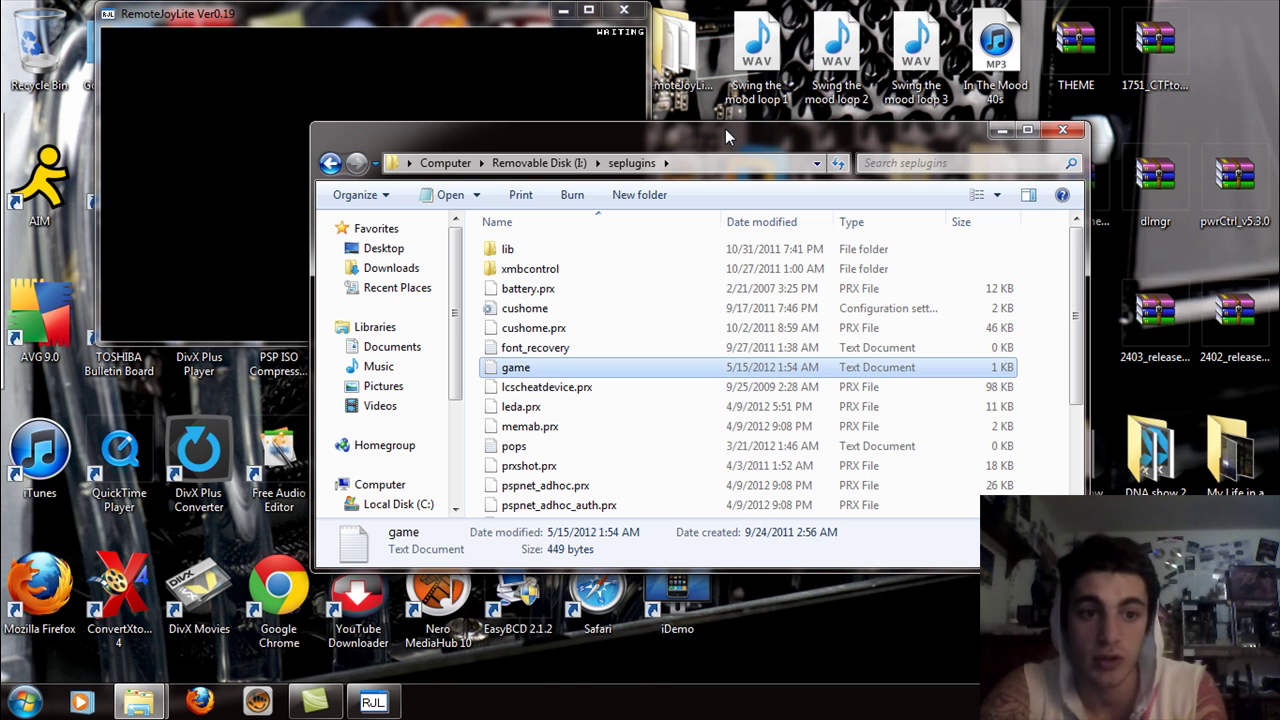
click(1064, 131)
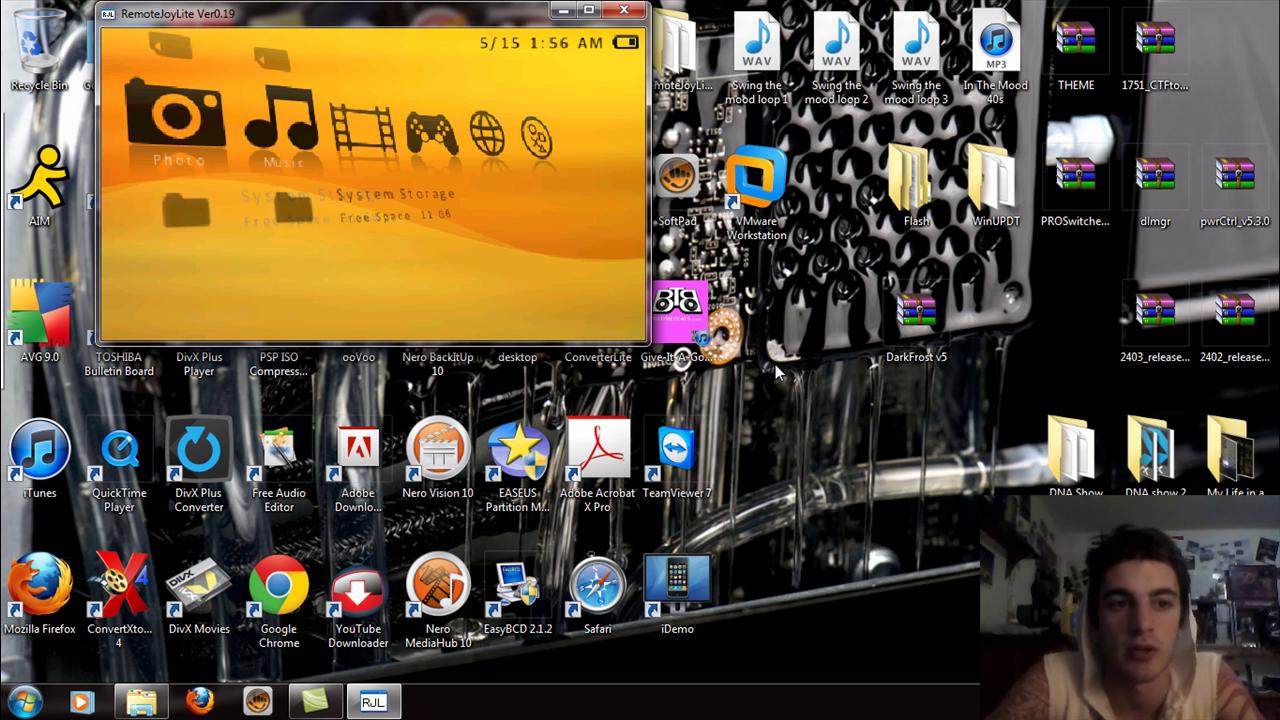
Step: Reopen the DarkFrost v5 archive from the desktop and open README.txt inside its DarkFrost v5 folder
double_click(928, 316)
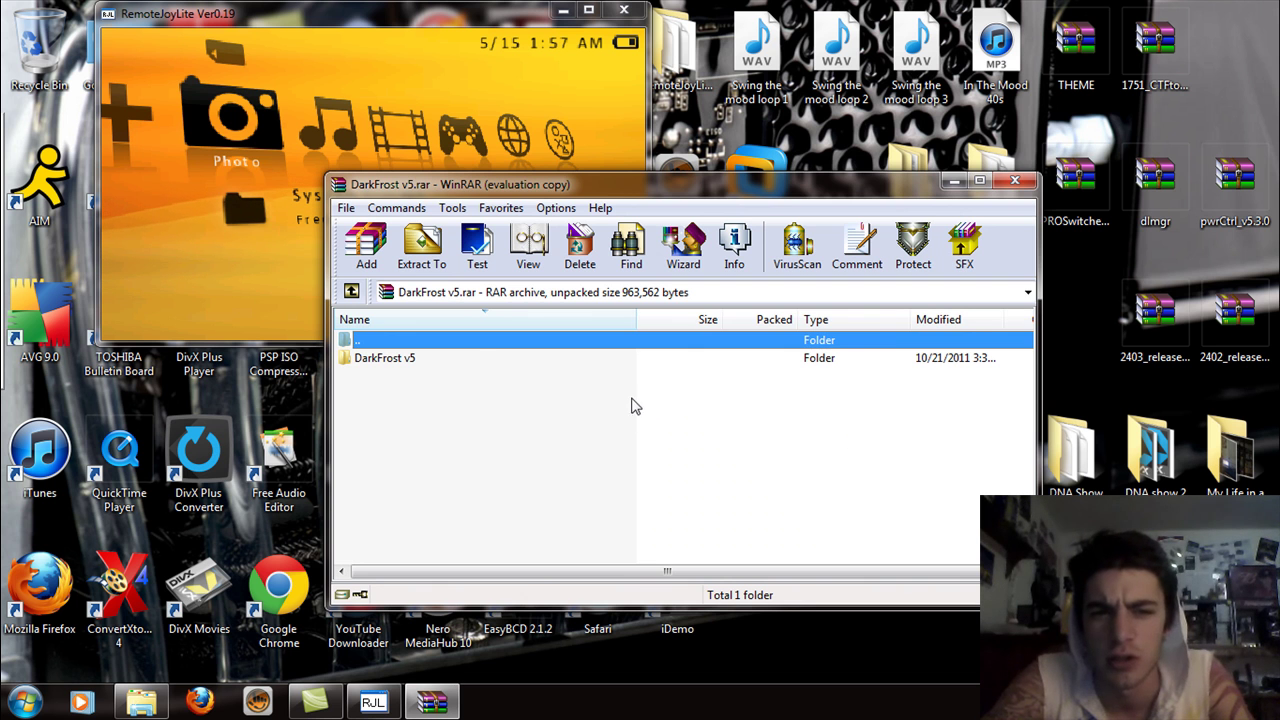
click(808, 406)
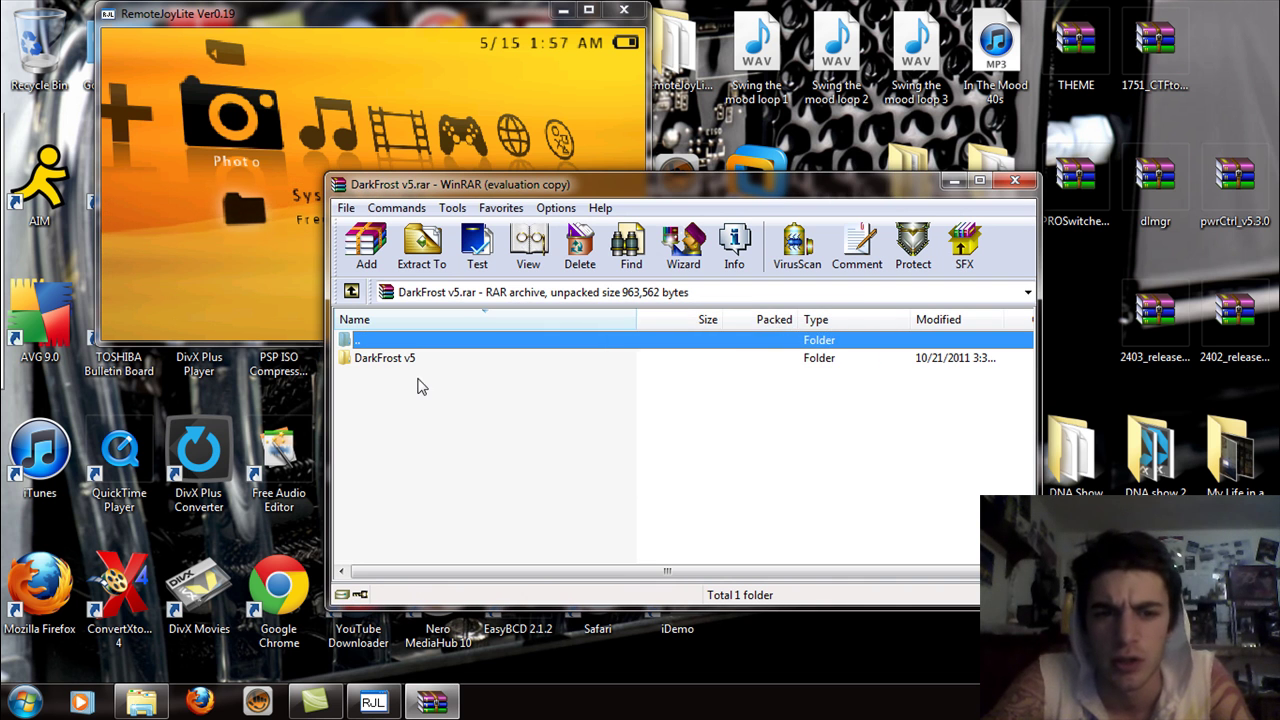
double_click(403, 358)
click(386, 394)
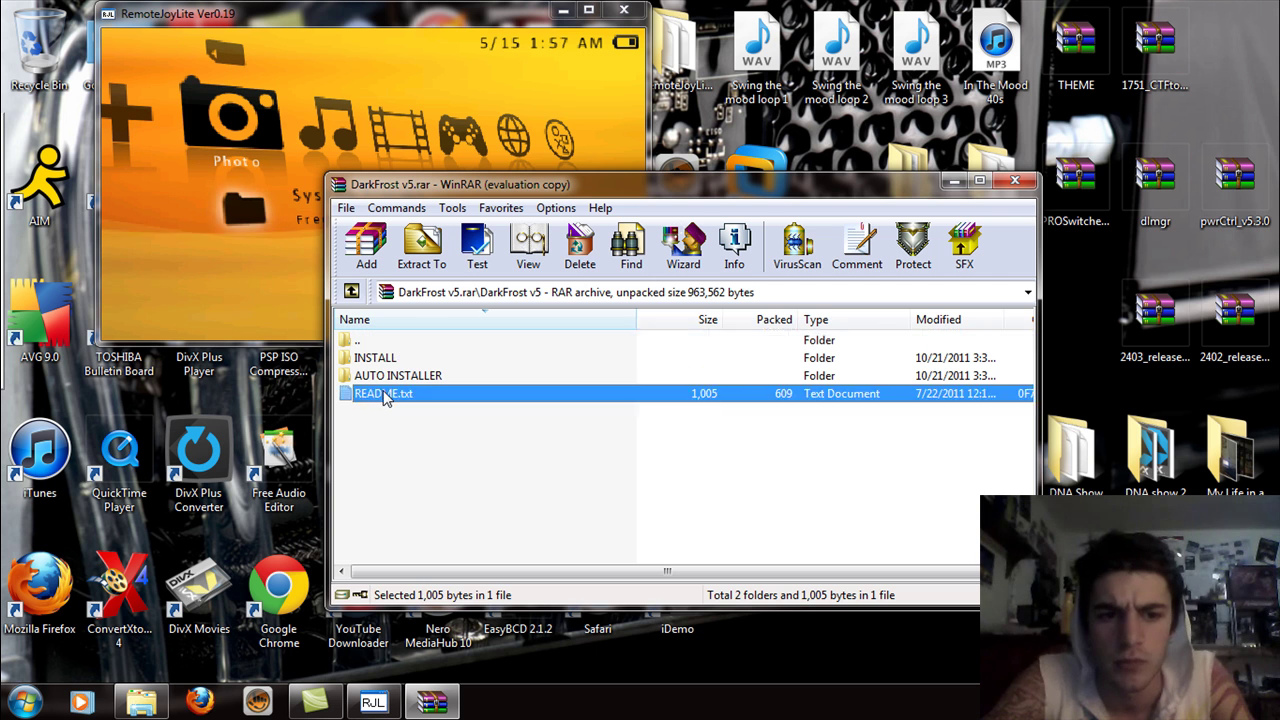
double_click(386, 394)
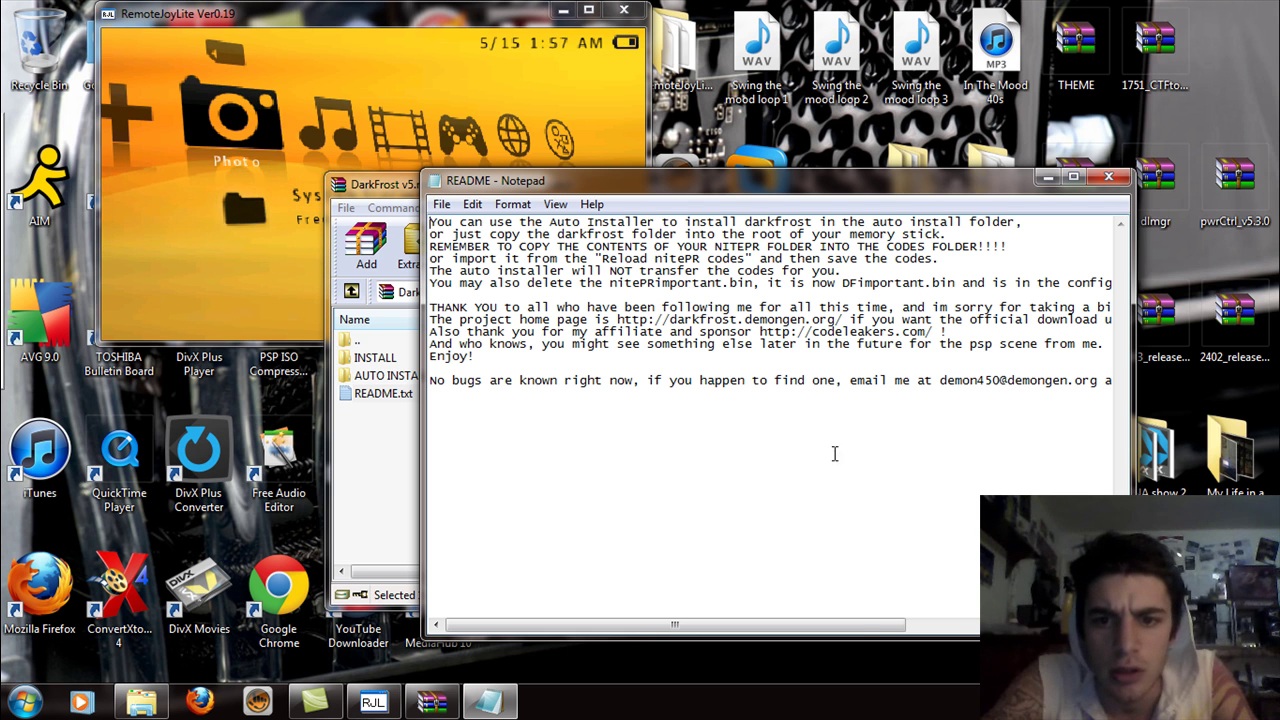
Step: Read the installation notes in the README, close it, and minimize the archive window
drag(852, 626, 810, 618)
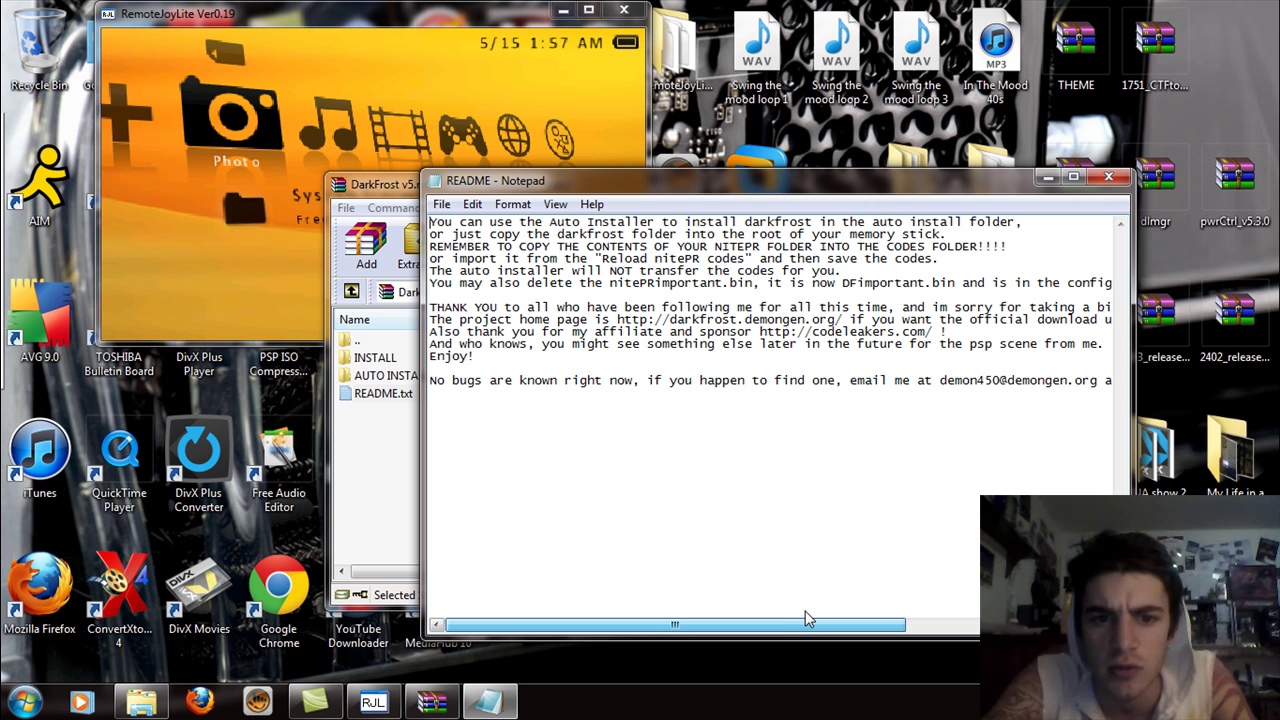
drag(812, 618, 660, 625)
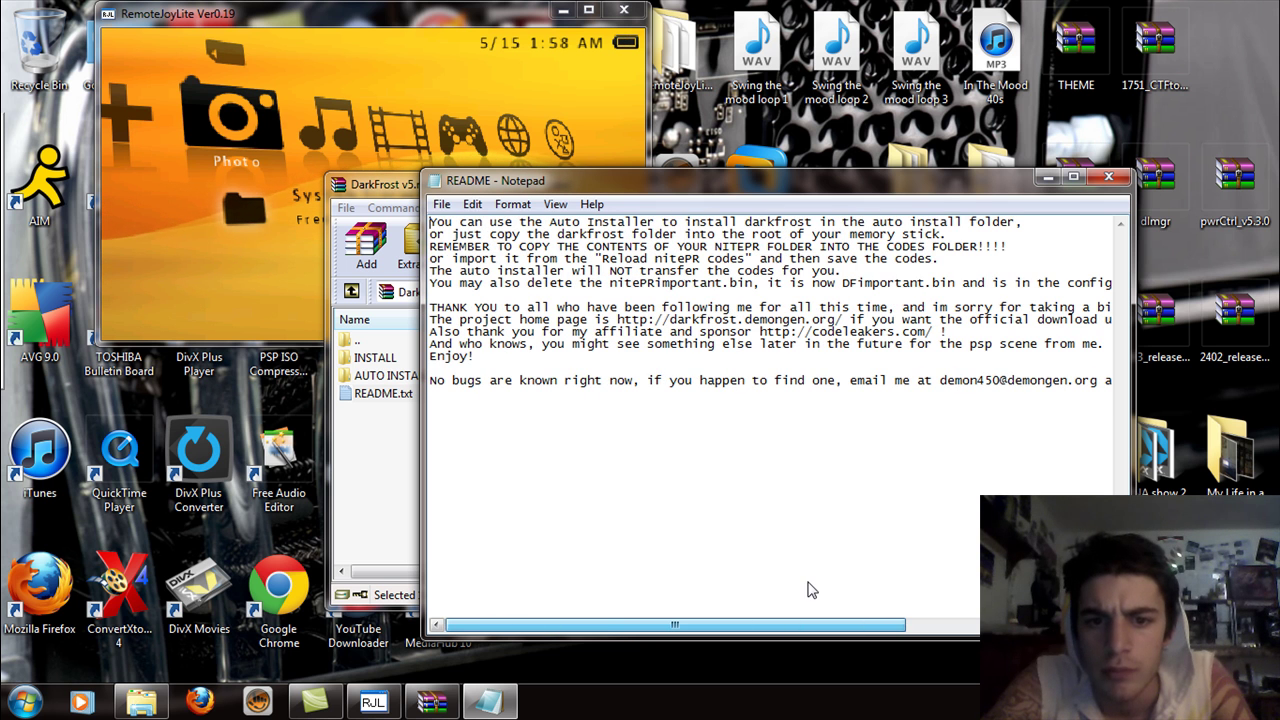
click(1108, 177)
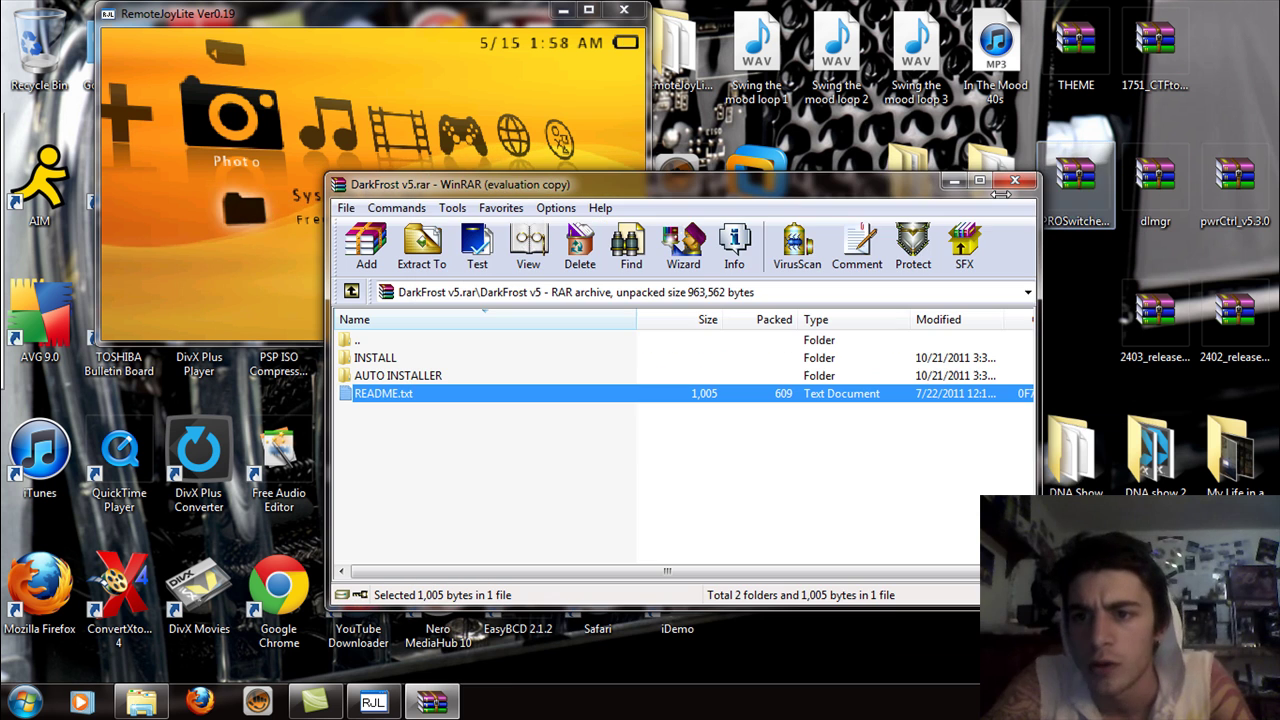
click(953, 181)
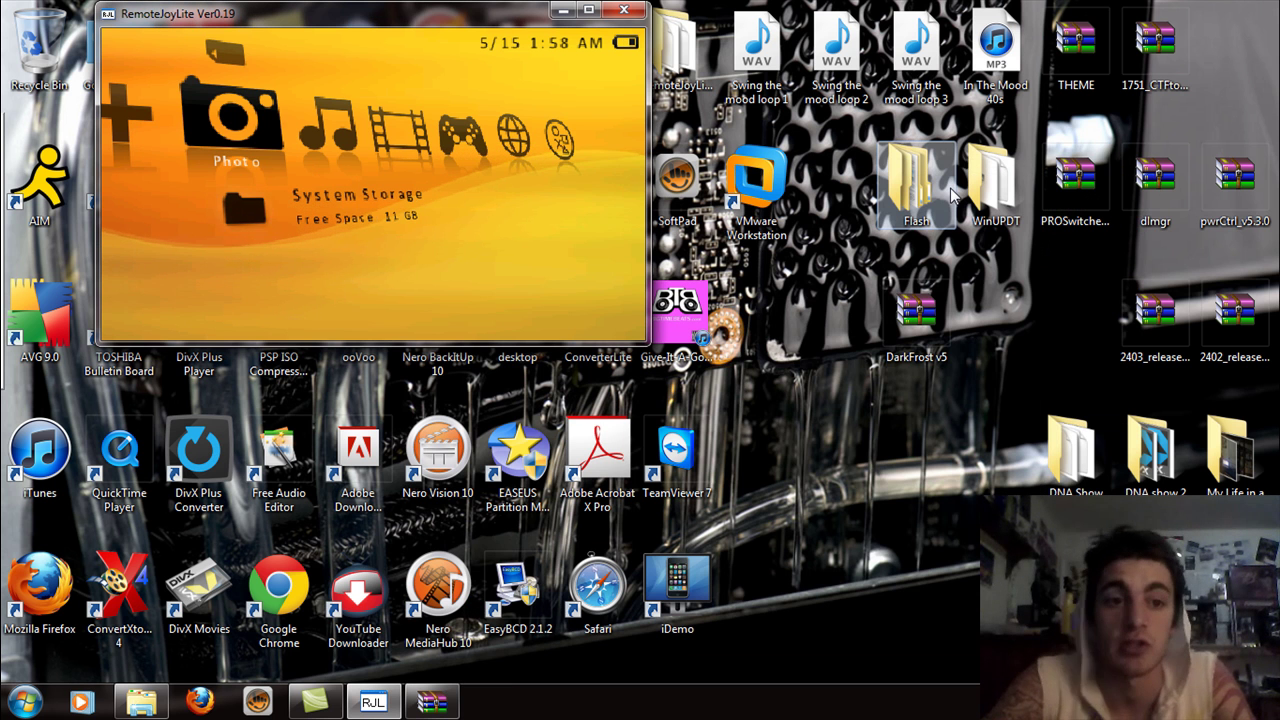